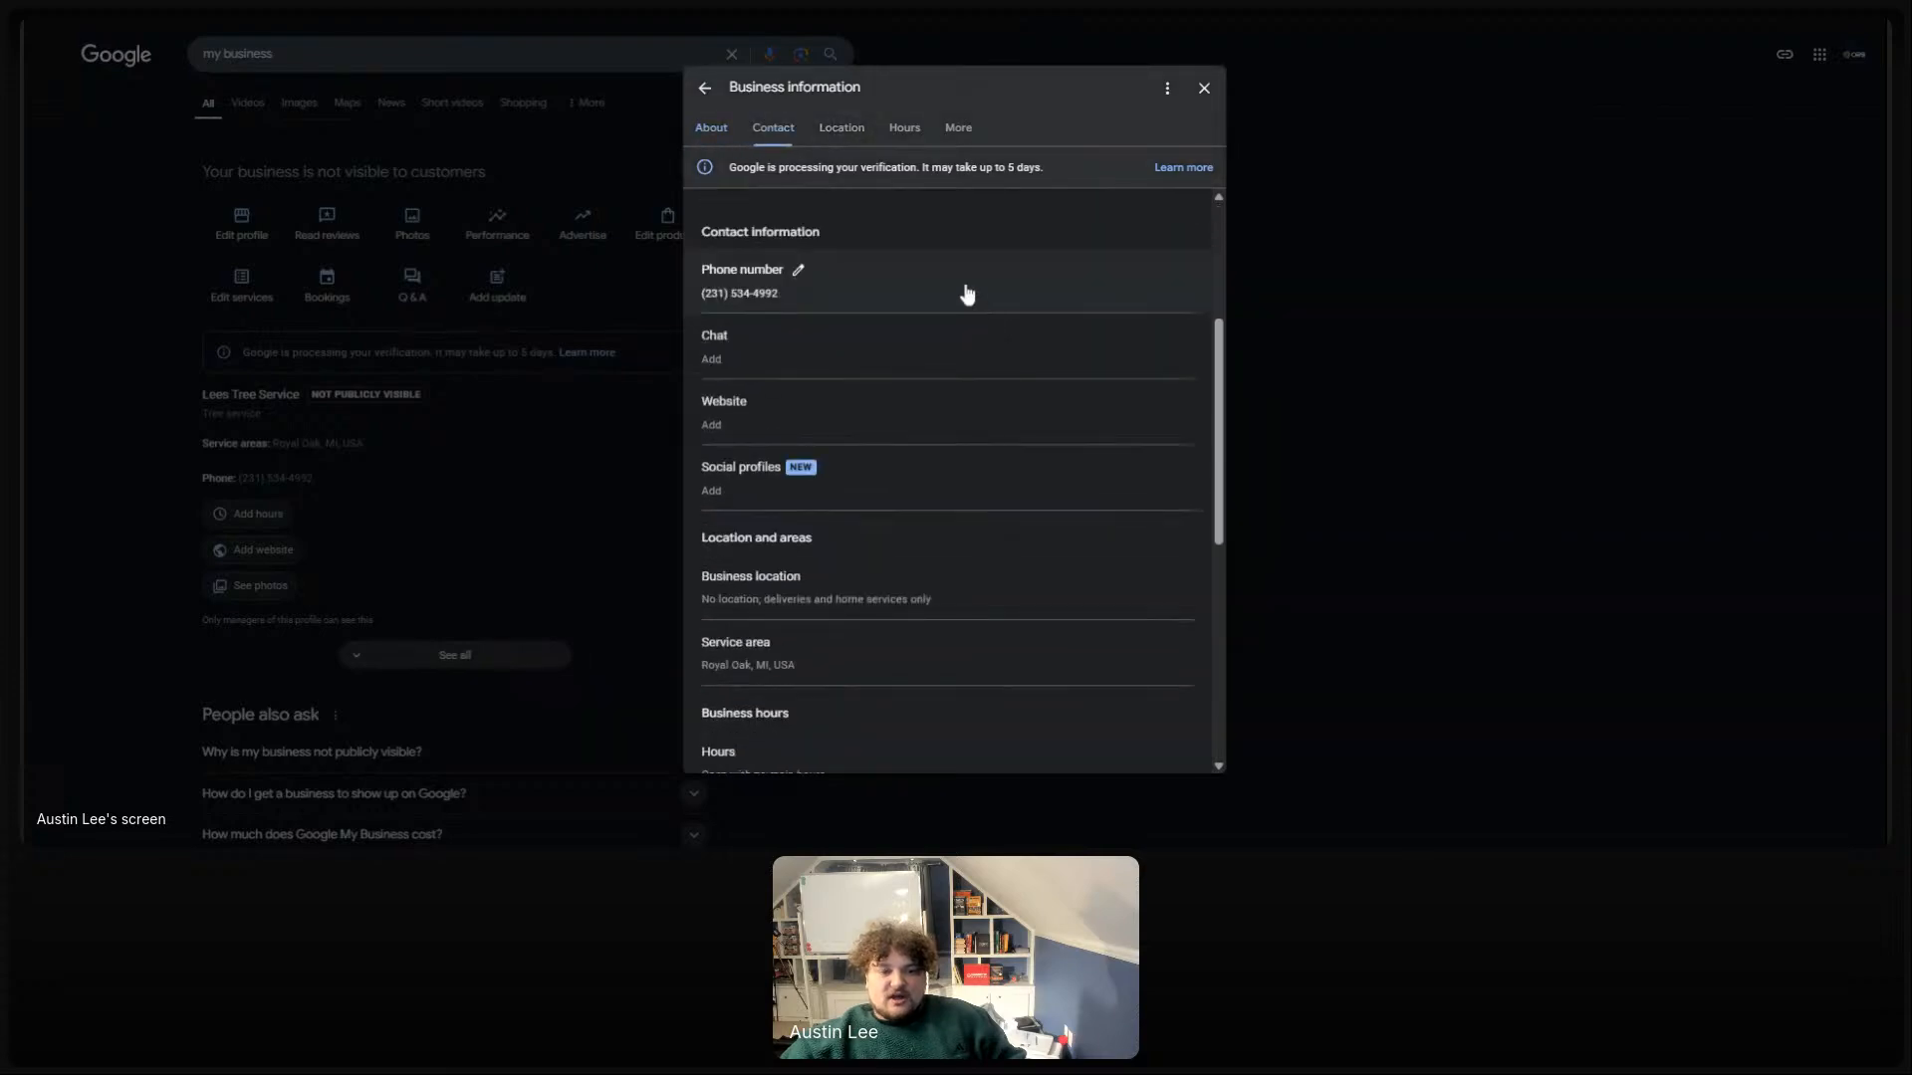
Look over the location and hours sections of the business information, and reopen the profile for editing
{"action": "scroll", "coordinate": [964, 295], "scroll_direction": "down", "scroll_amount": 3}
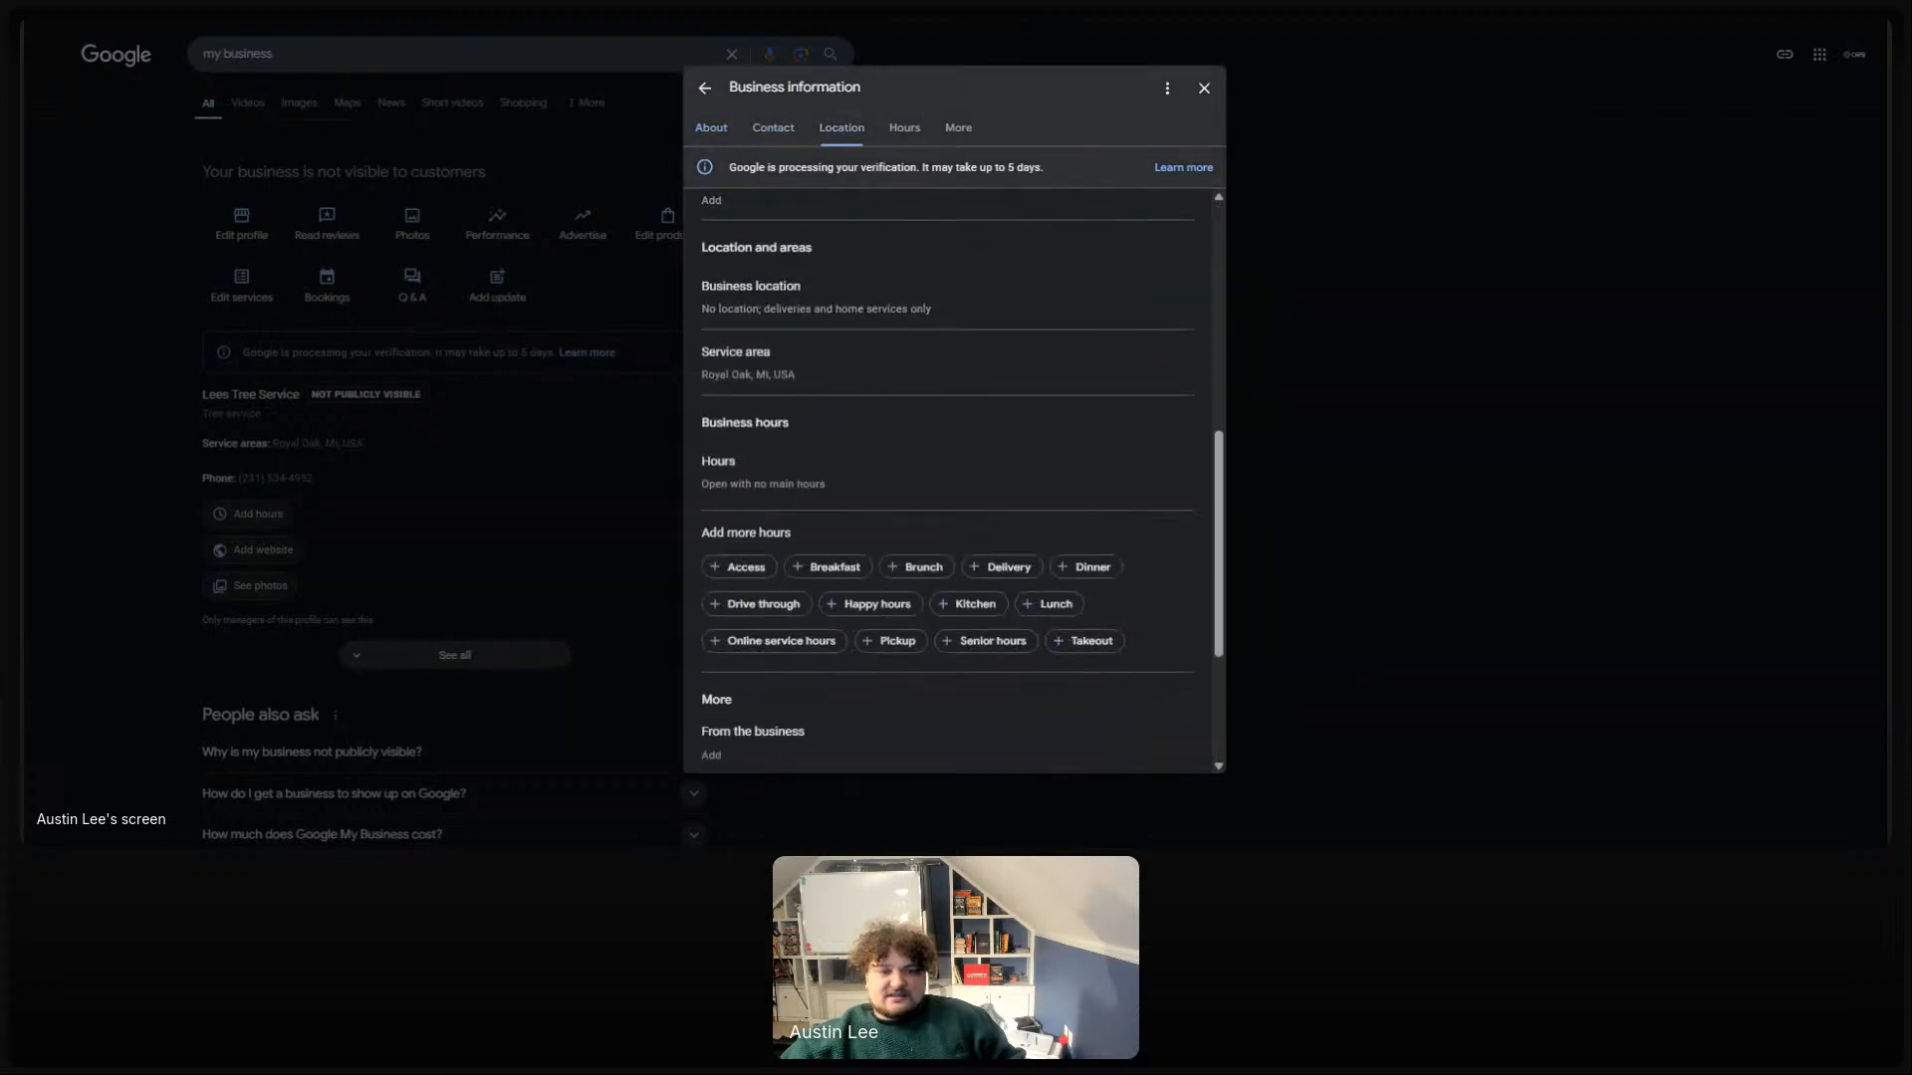
{"action": "left_click", "coordinate": [588, 318]}
{"action": "left_click", "coordinate": [258, 244]}
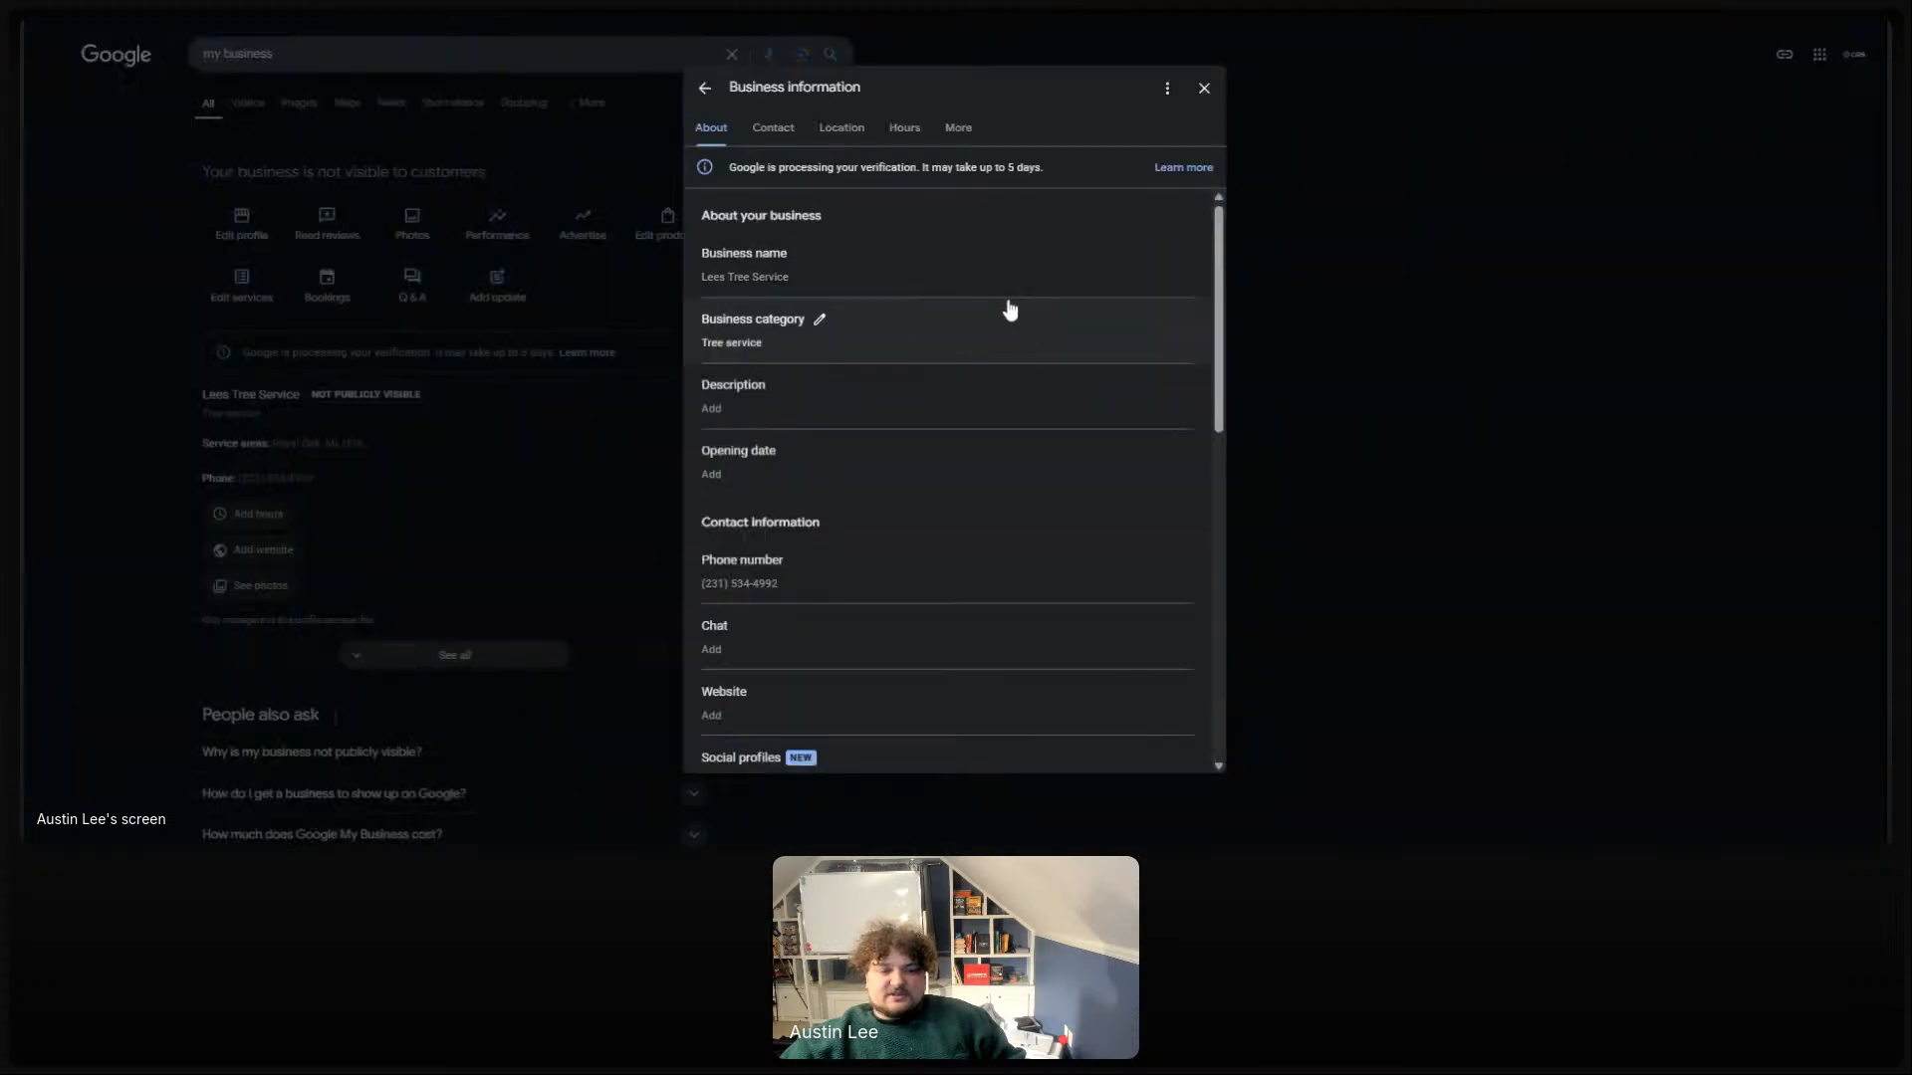
Open the business's service area for editing and add Oakland County, MI, USA to the selected areas
{"action": "scroll", "coordinate": [1012, 308], "scroll_direction": "down", "scroll_amount": 1}
{"action": "scroll", "coordinate": [1011, 304], "scroll_direction": "down", "scroll_amount": 4}
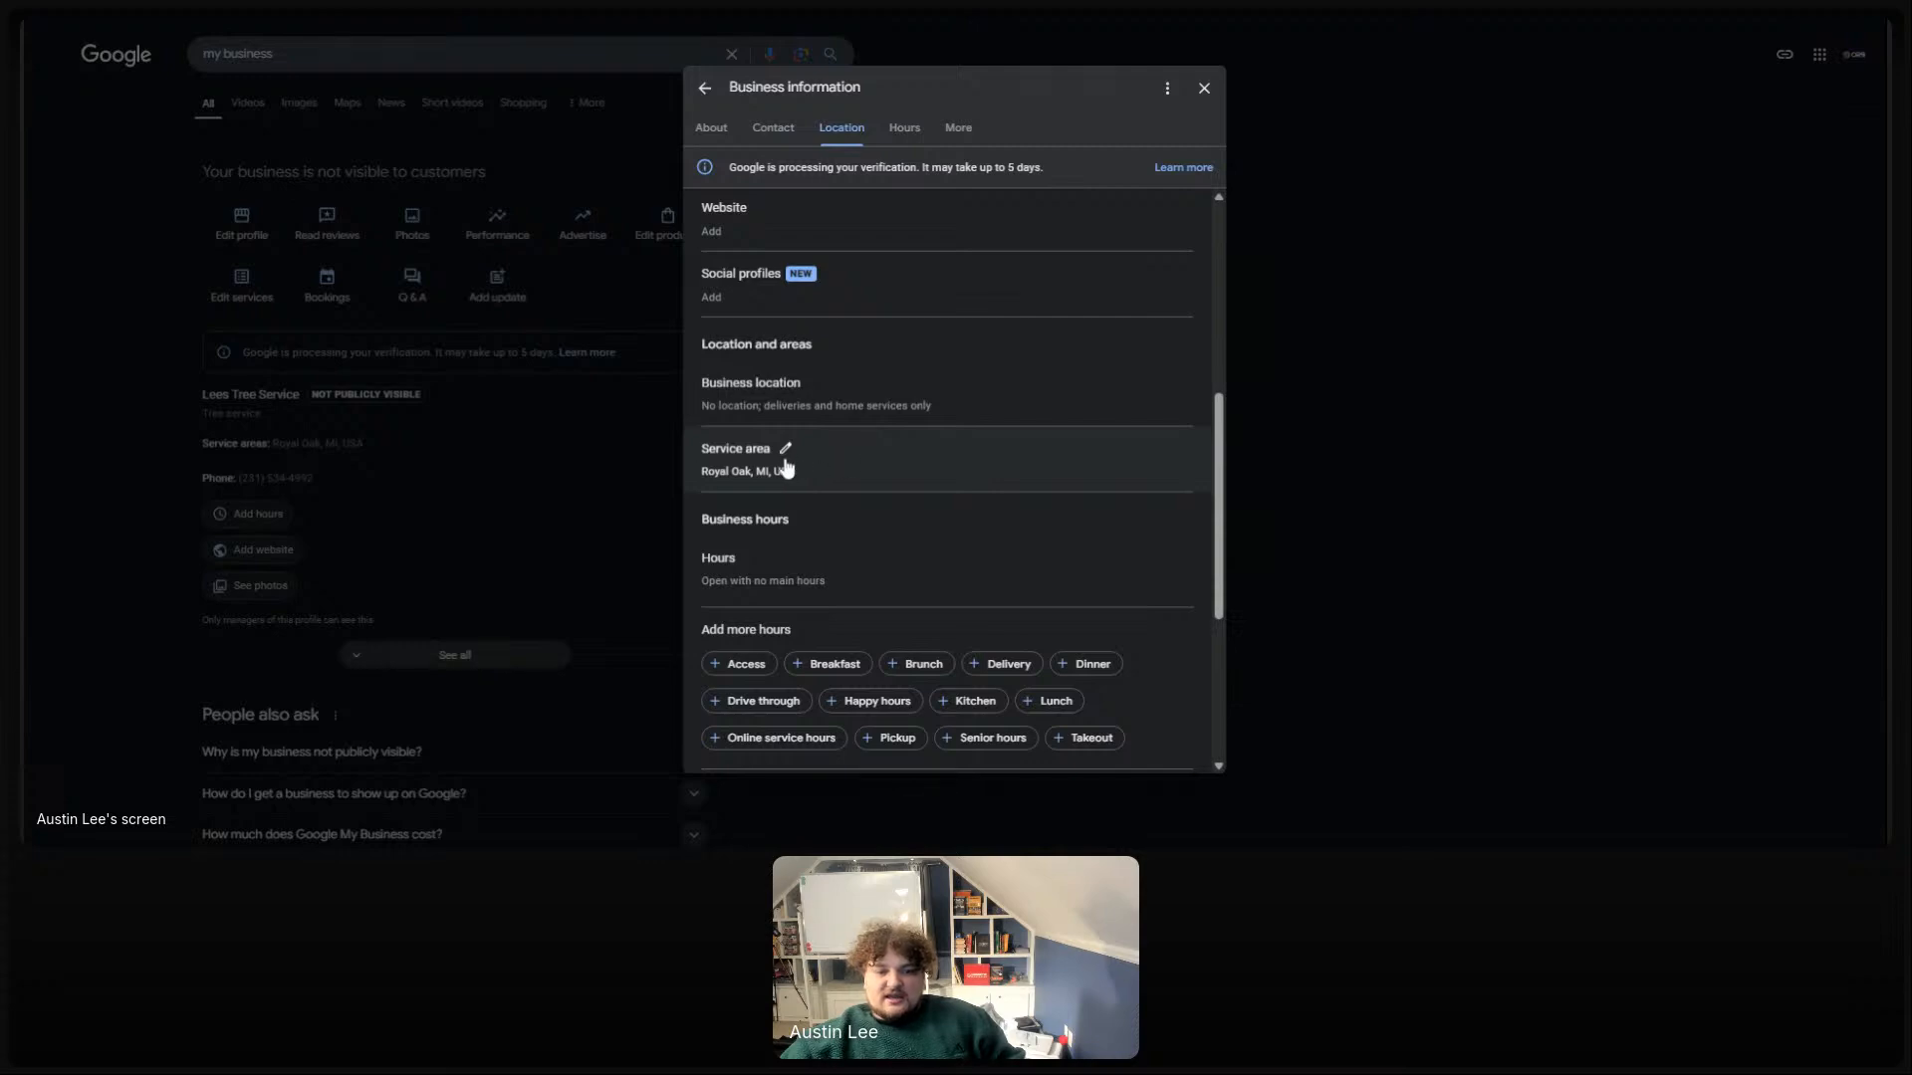
{"action": "left_click", "coordinate": [802, 464]}
{"action": "scroll", "coordinate": [802, 463], "scroll_direction": "down", "scroll_amount": 2}
{"action": "left_click", "coordinate": [815, 328]}
{"action": "left_click", "coordinate": [1020, 313]}
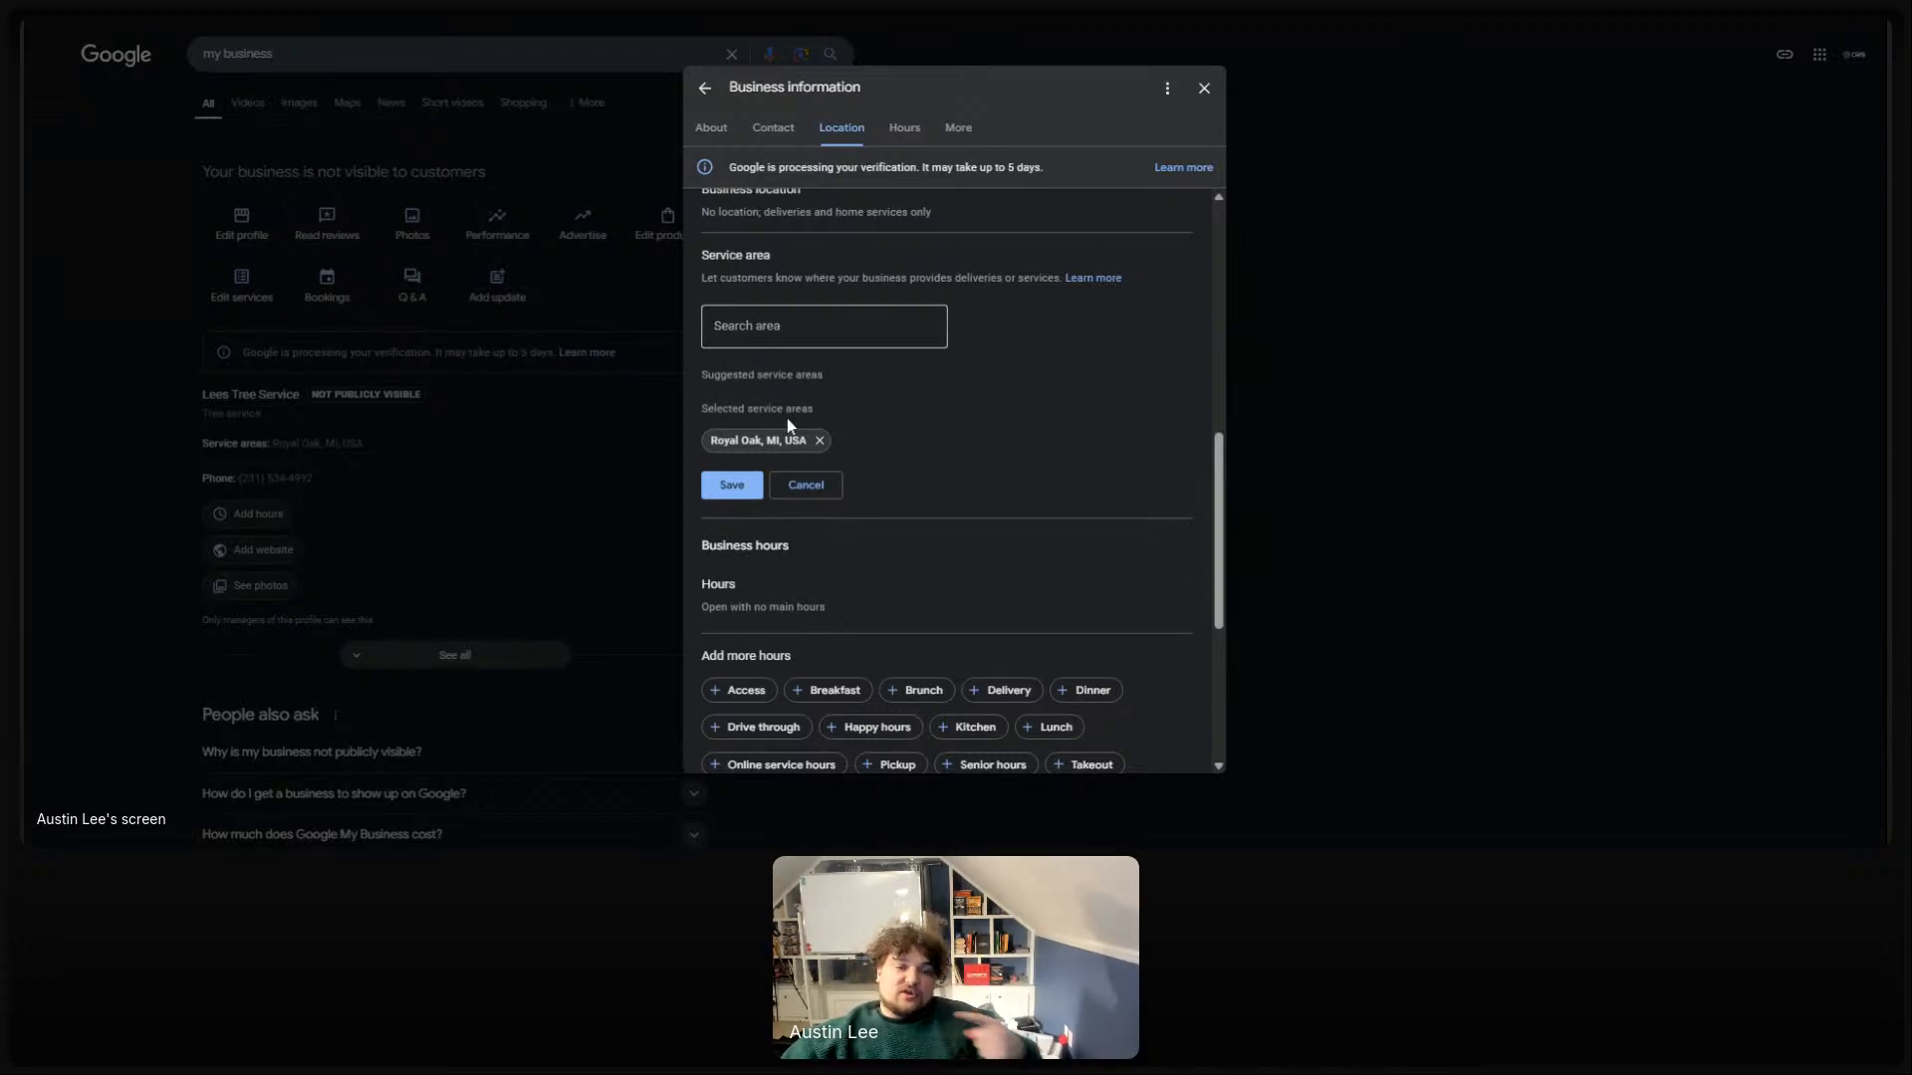
{"action": "left_click", "coordinate": [787, 327]}
{"action": "type", "text": "o"}
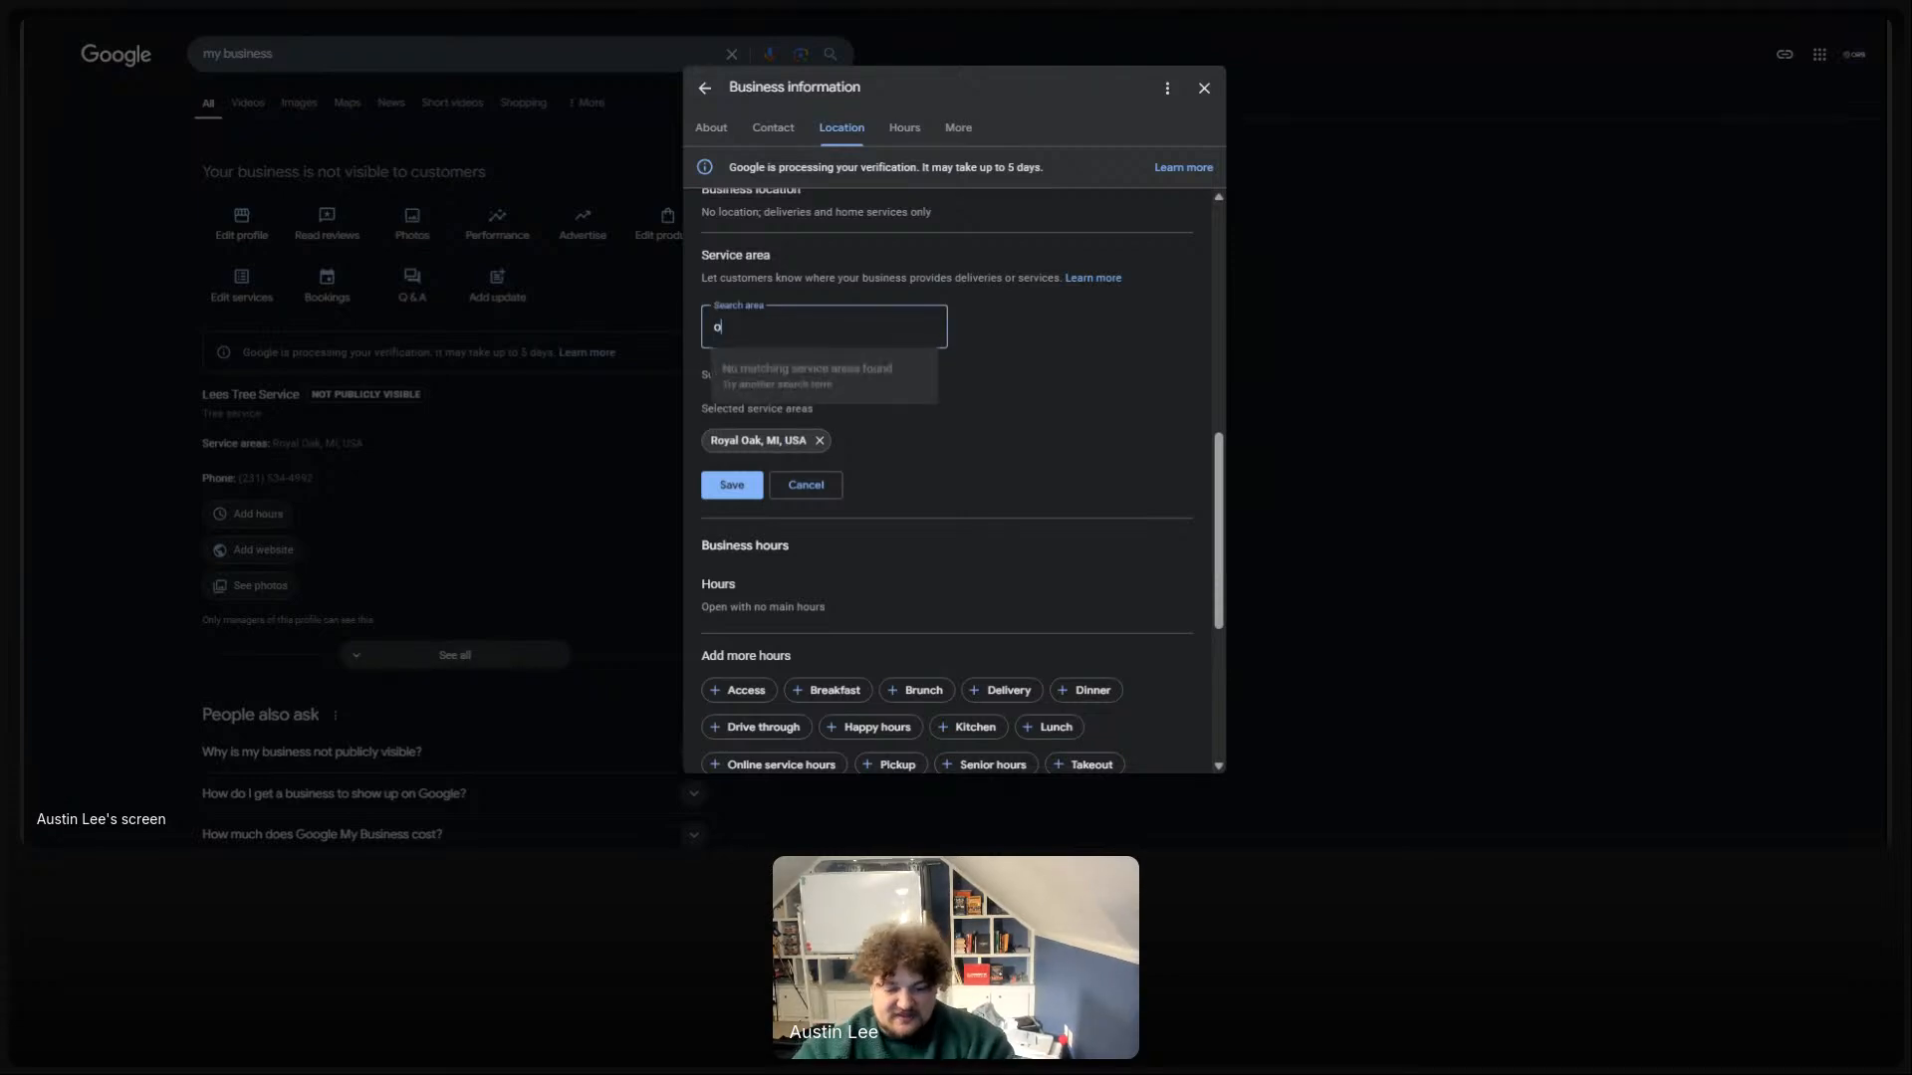
{"action": "type", "text": "akland"}
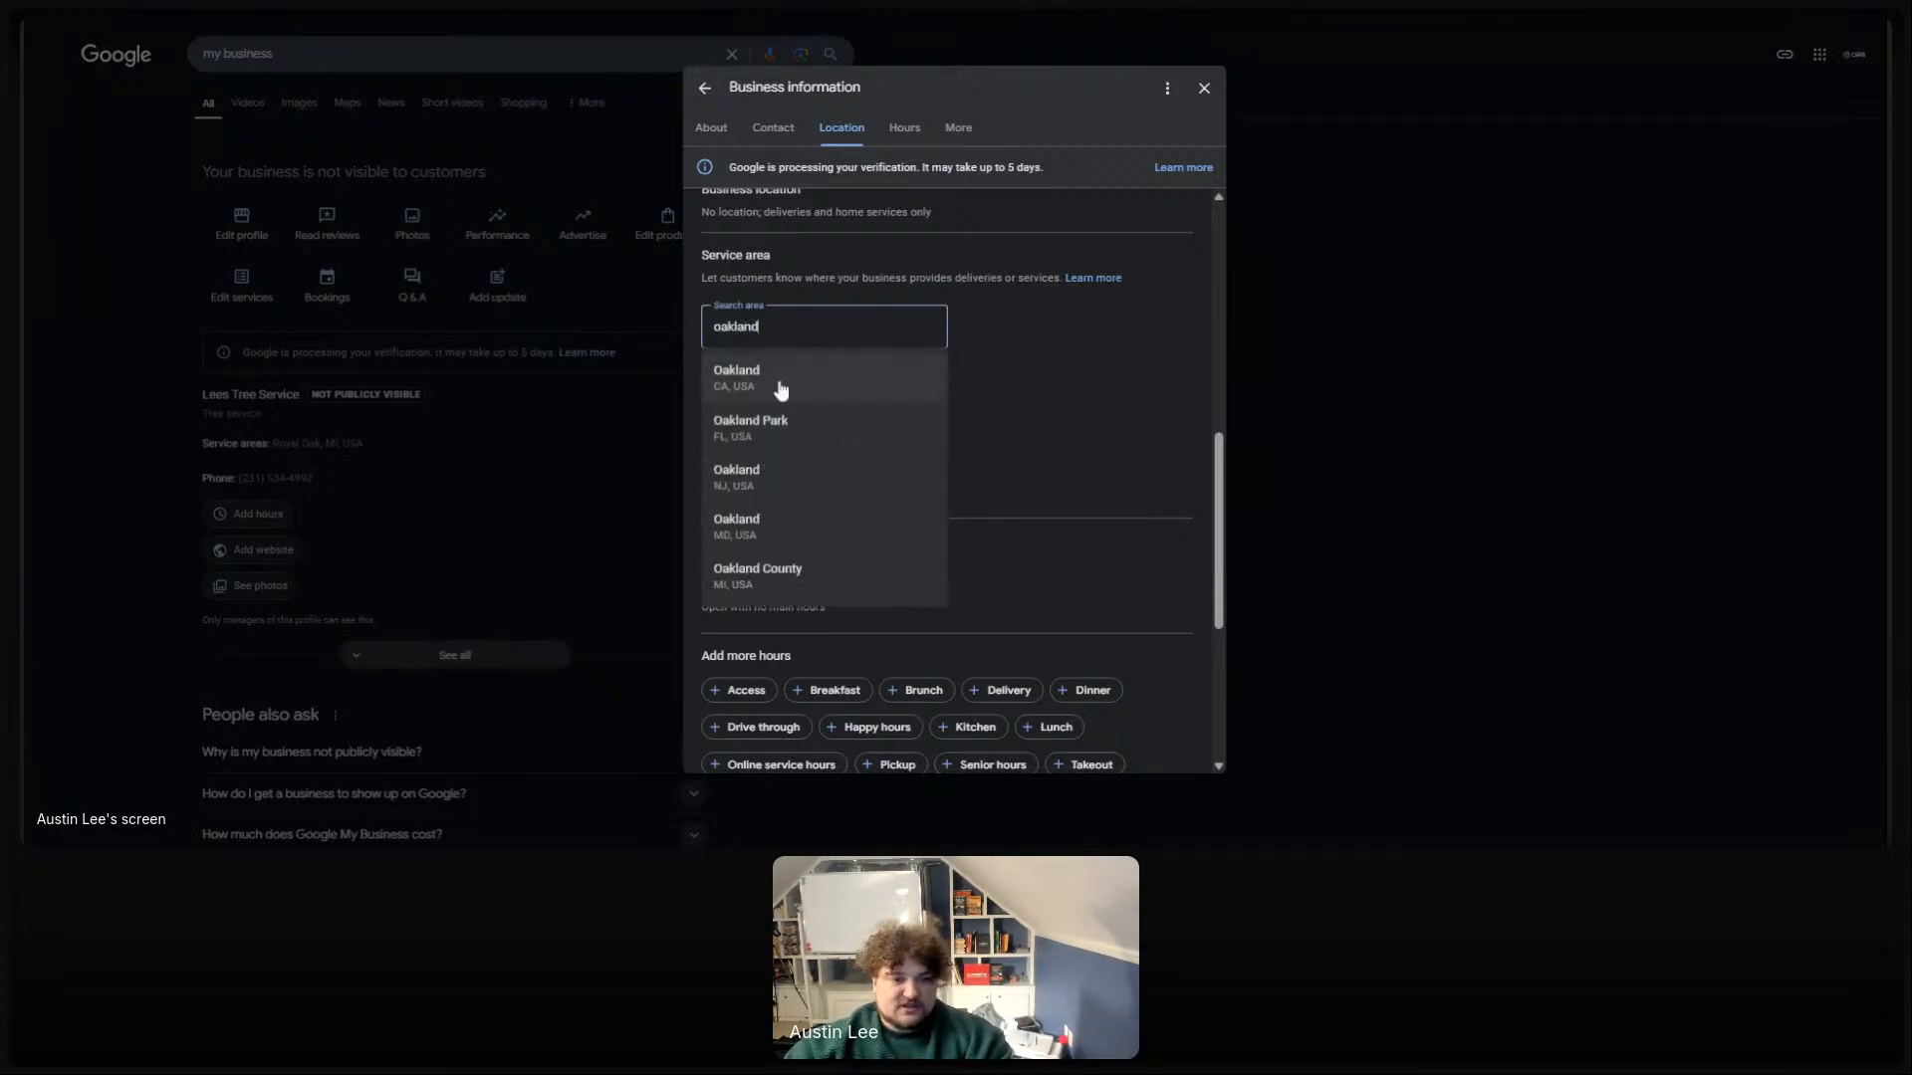
{"action": "left_click", "coordinate": [817, 586]}
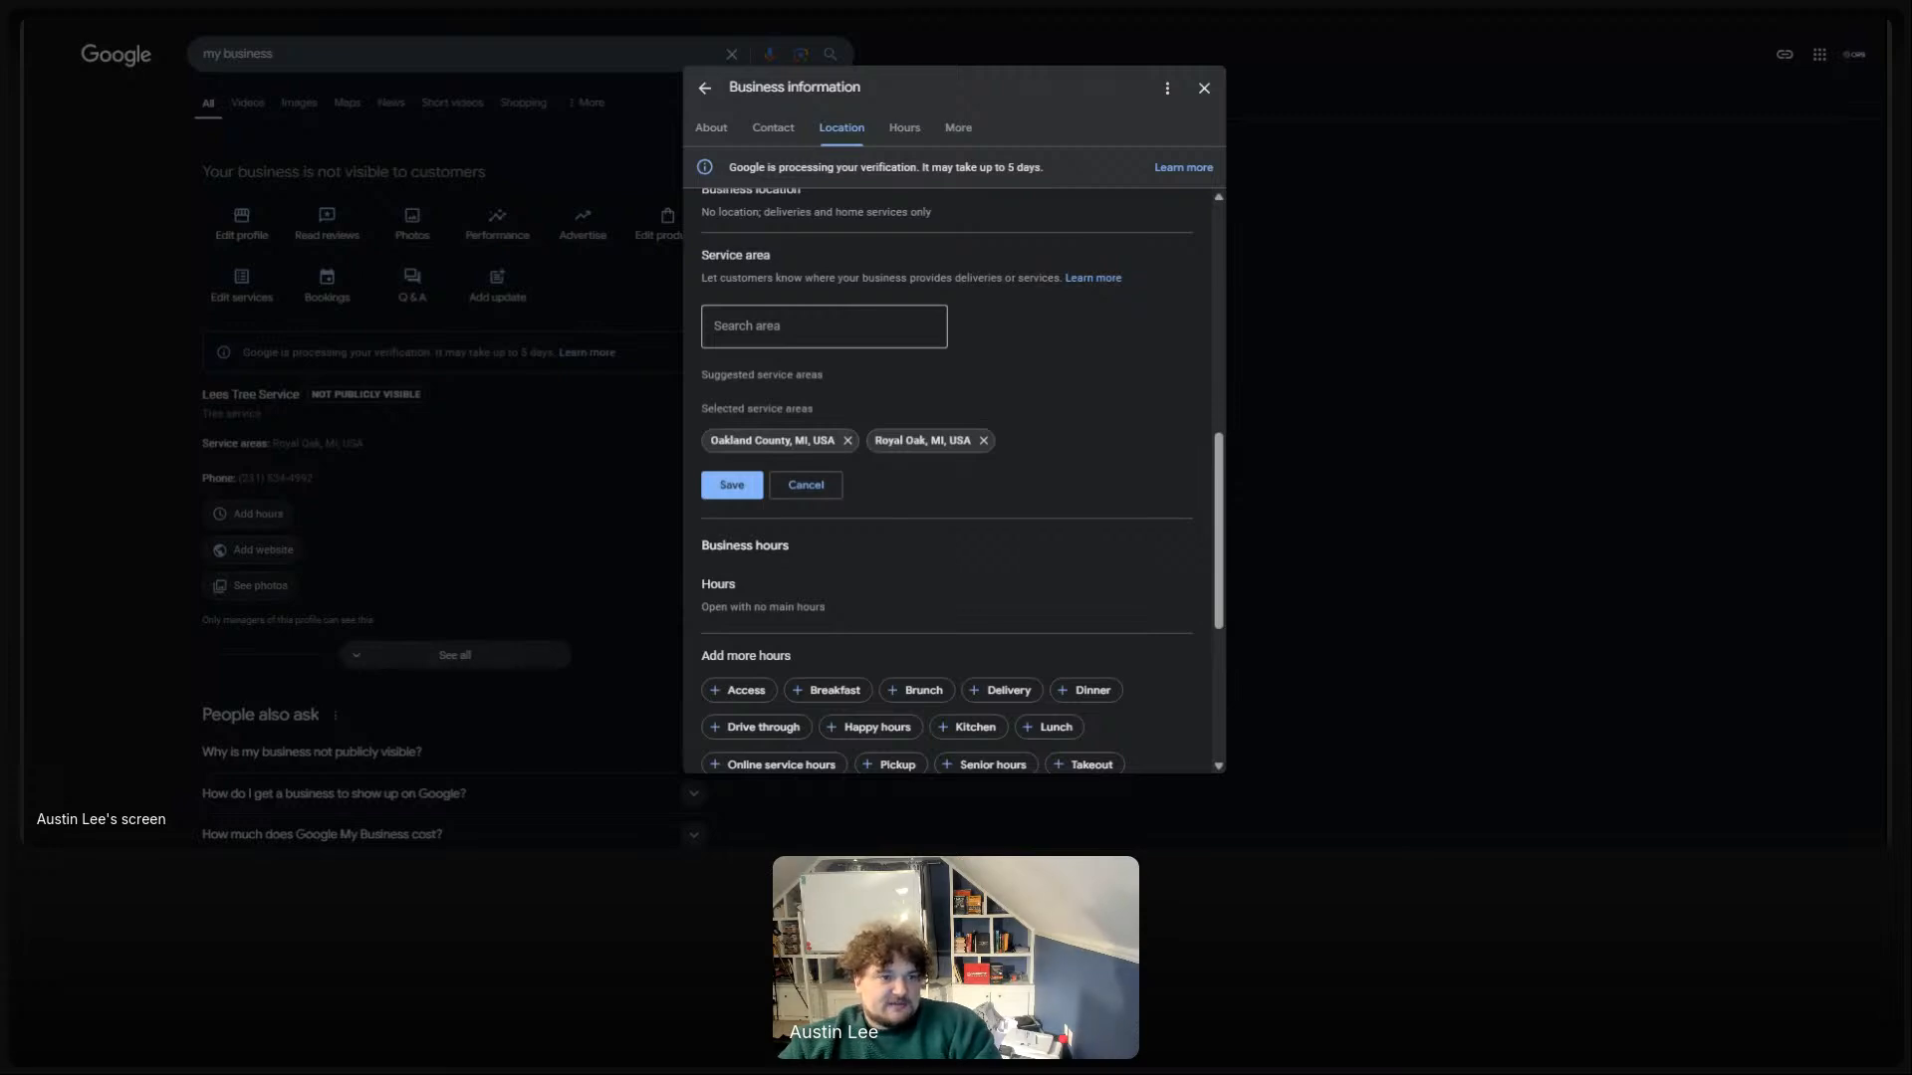
Add Madison Heights, MI, USA and Pleasant Ridge, MI, USA to the selected service areas
{"action": "left_click", "coordinate": [776, 326]}
{"action": "type", "text": "Ma"}
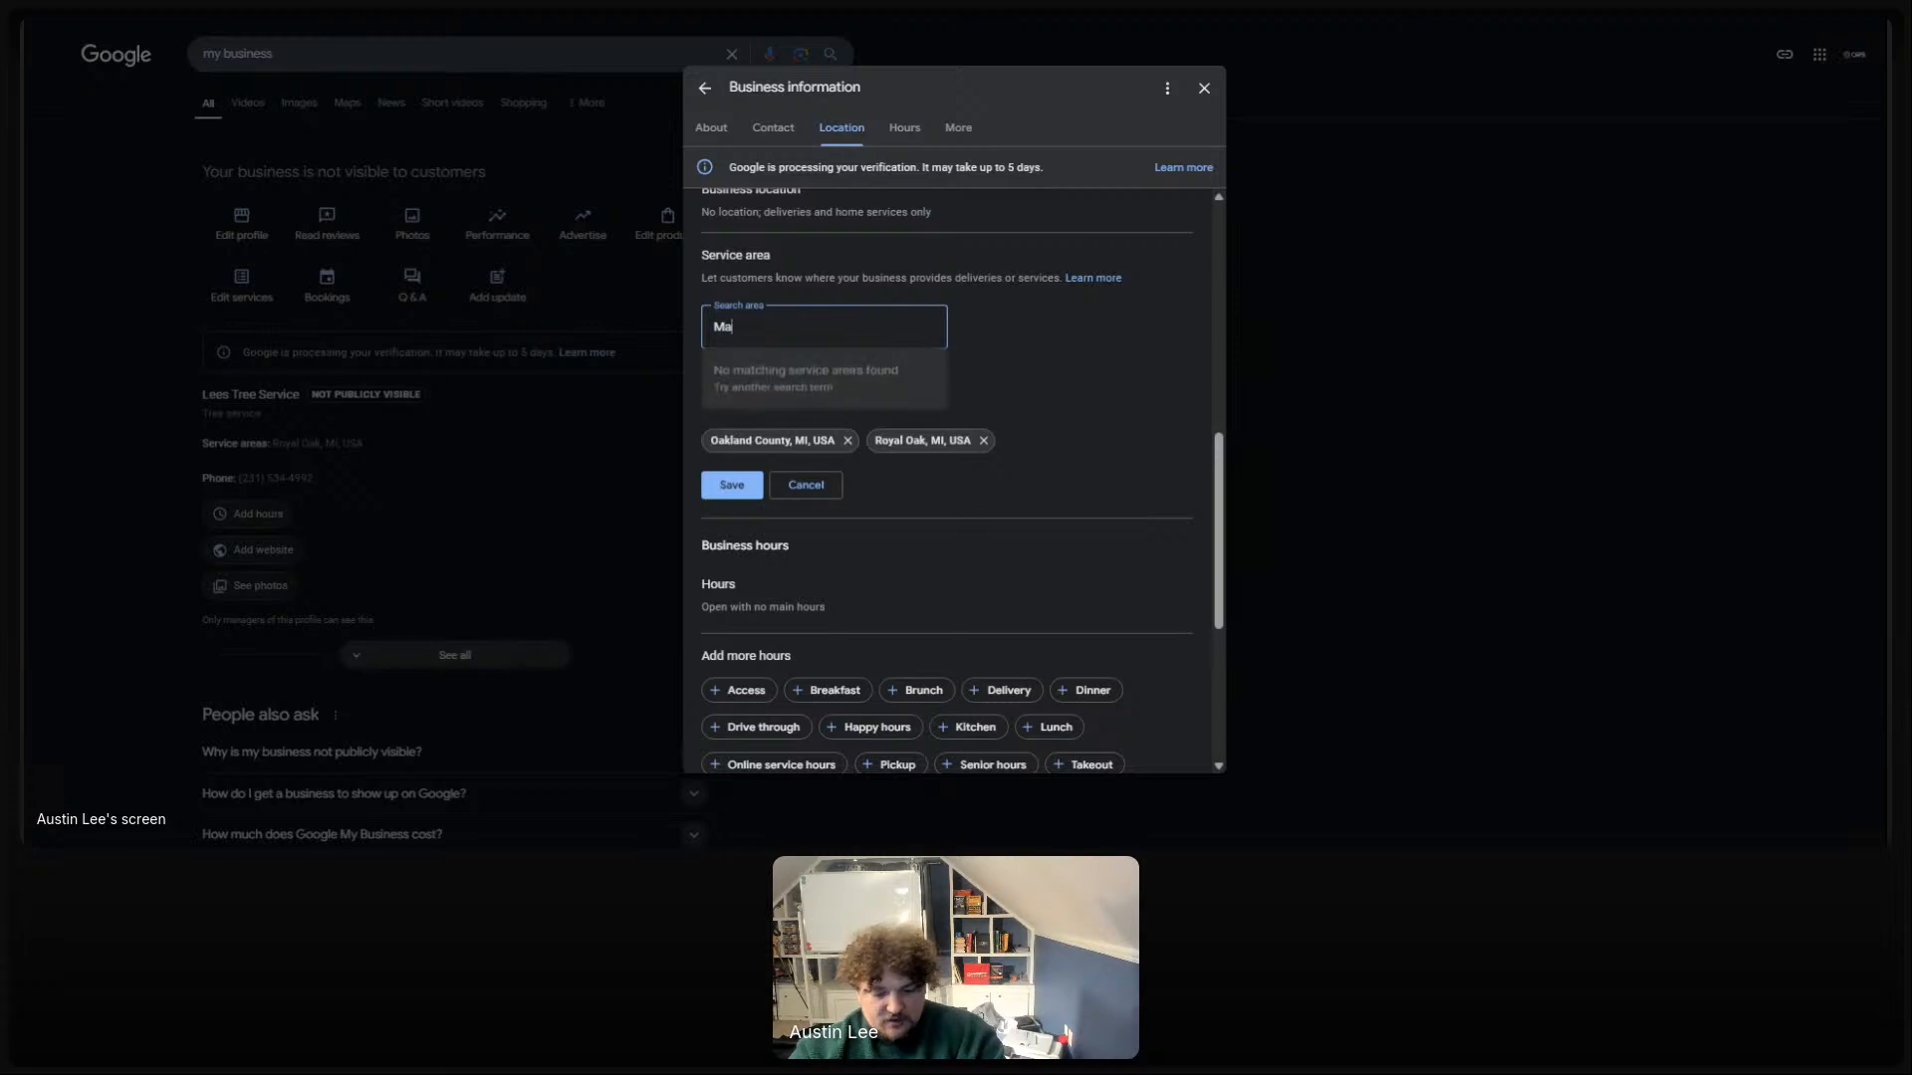
{"action": "type", "text": "dison Height"}
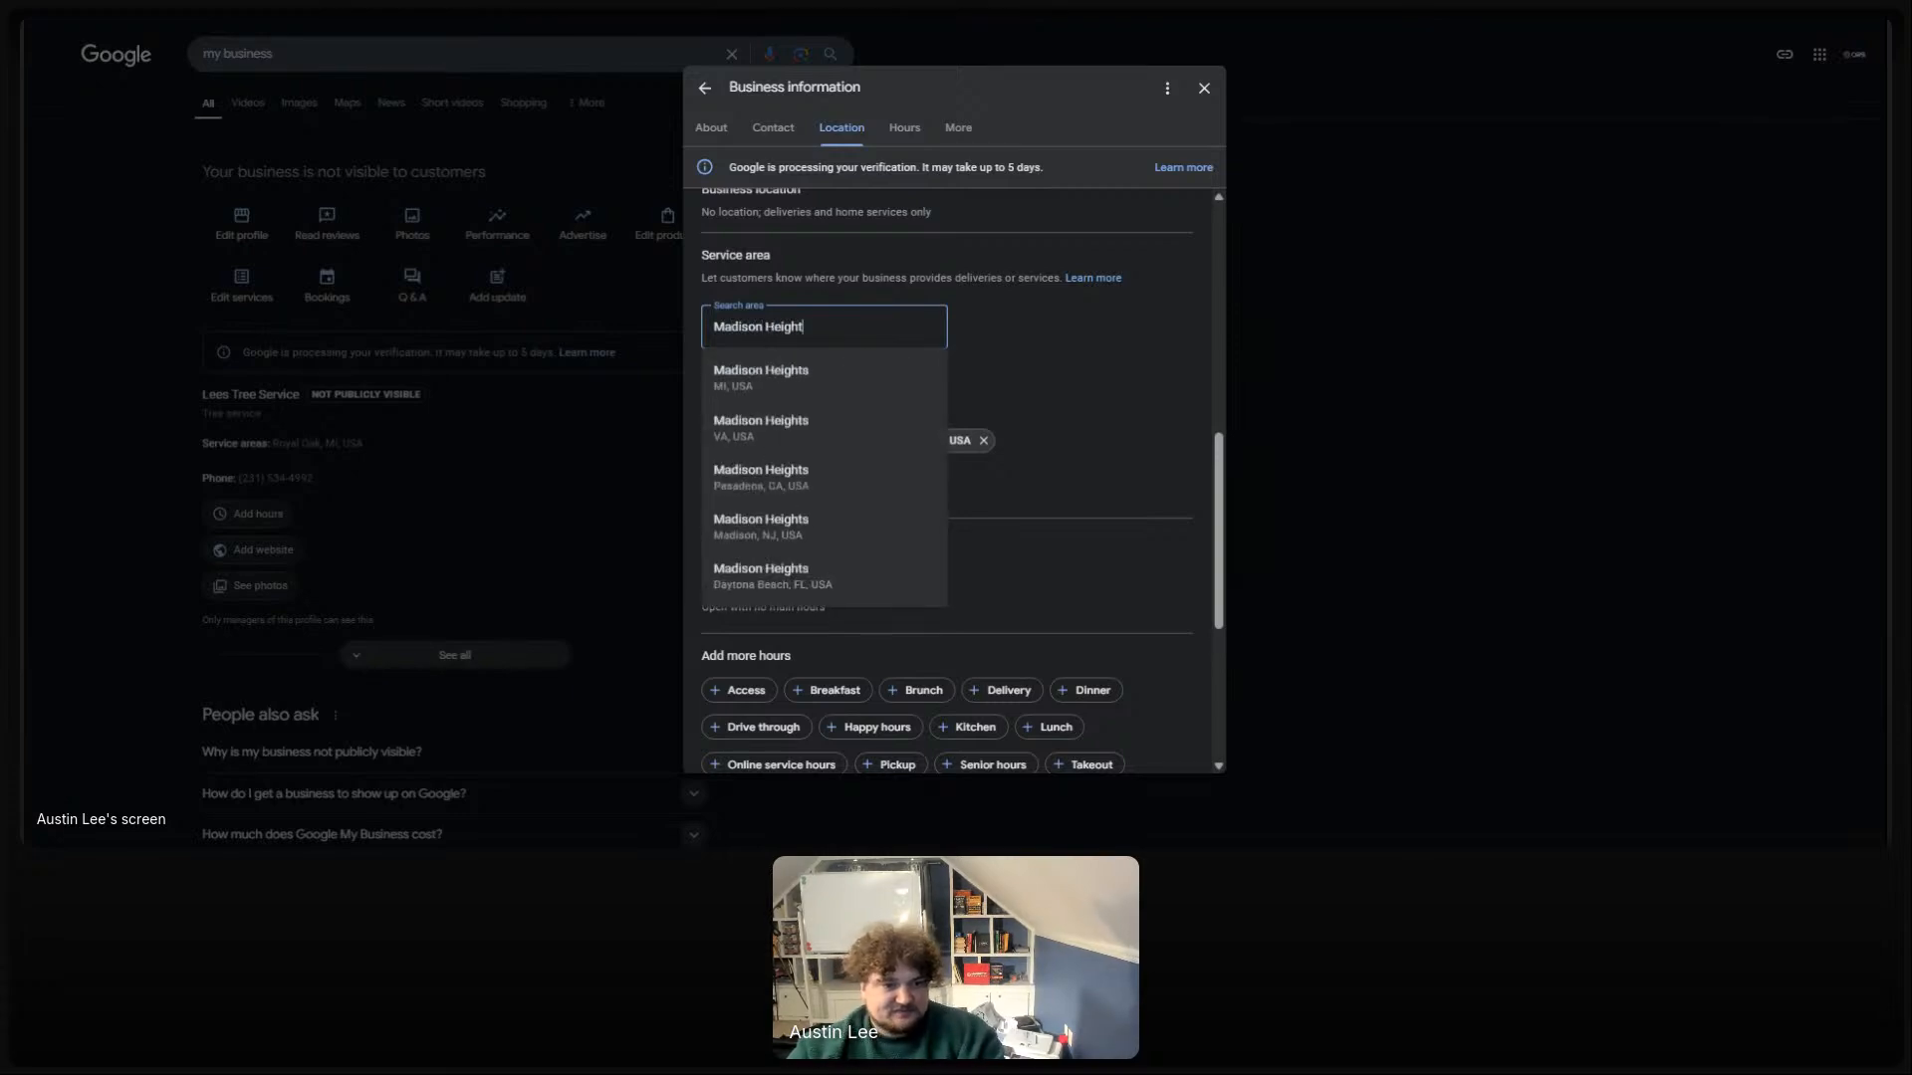
{"action": "left_click", "coordinate": [844, 376]}
{"action": "type", "text": "Pl"}
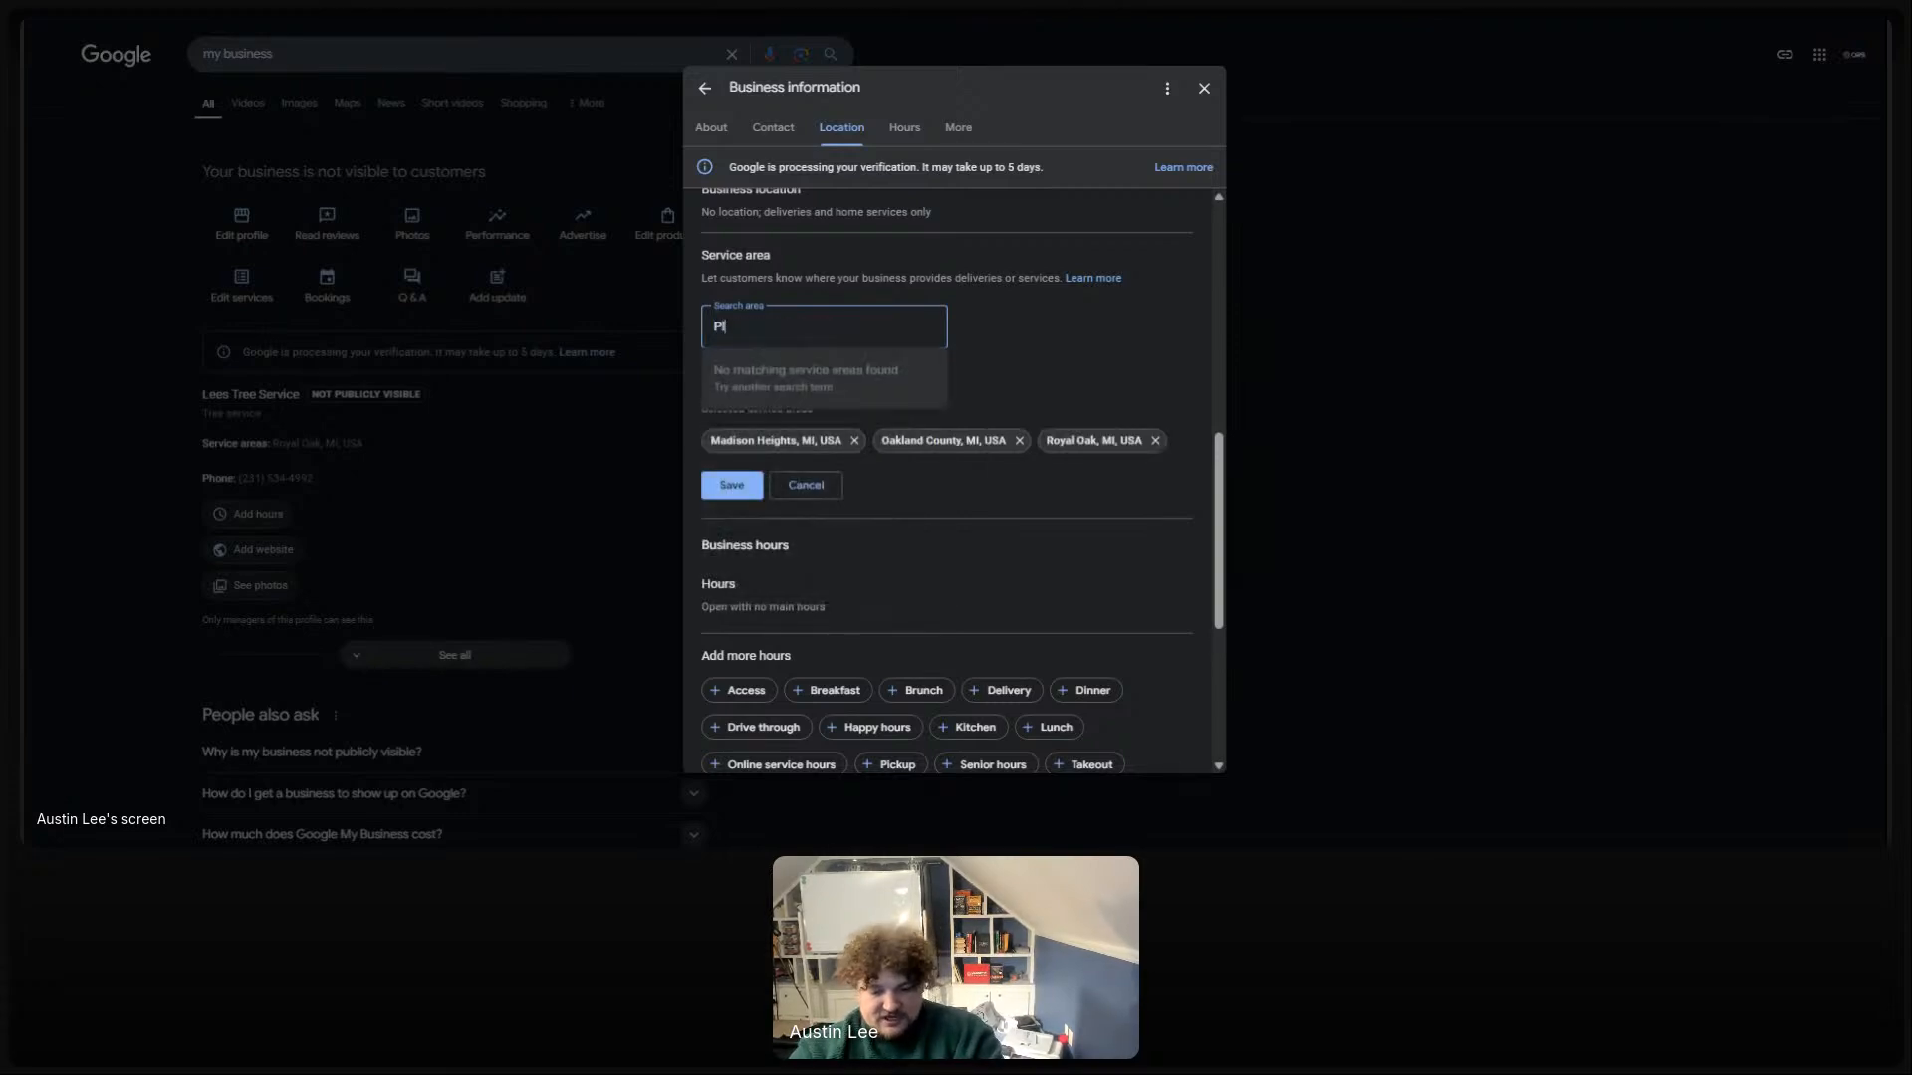
{"action": "type", "text": "easant ridg"}
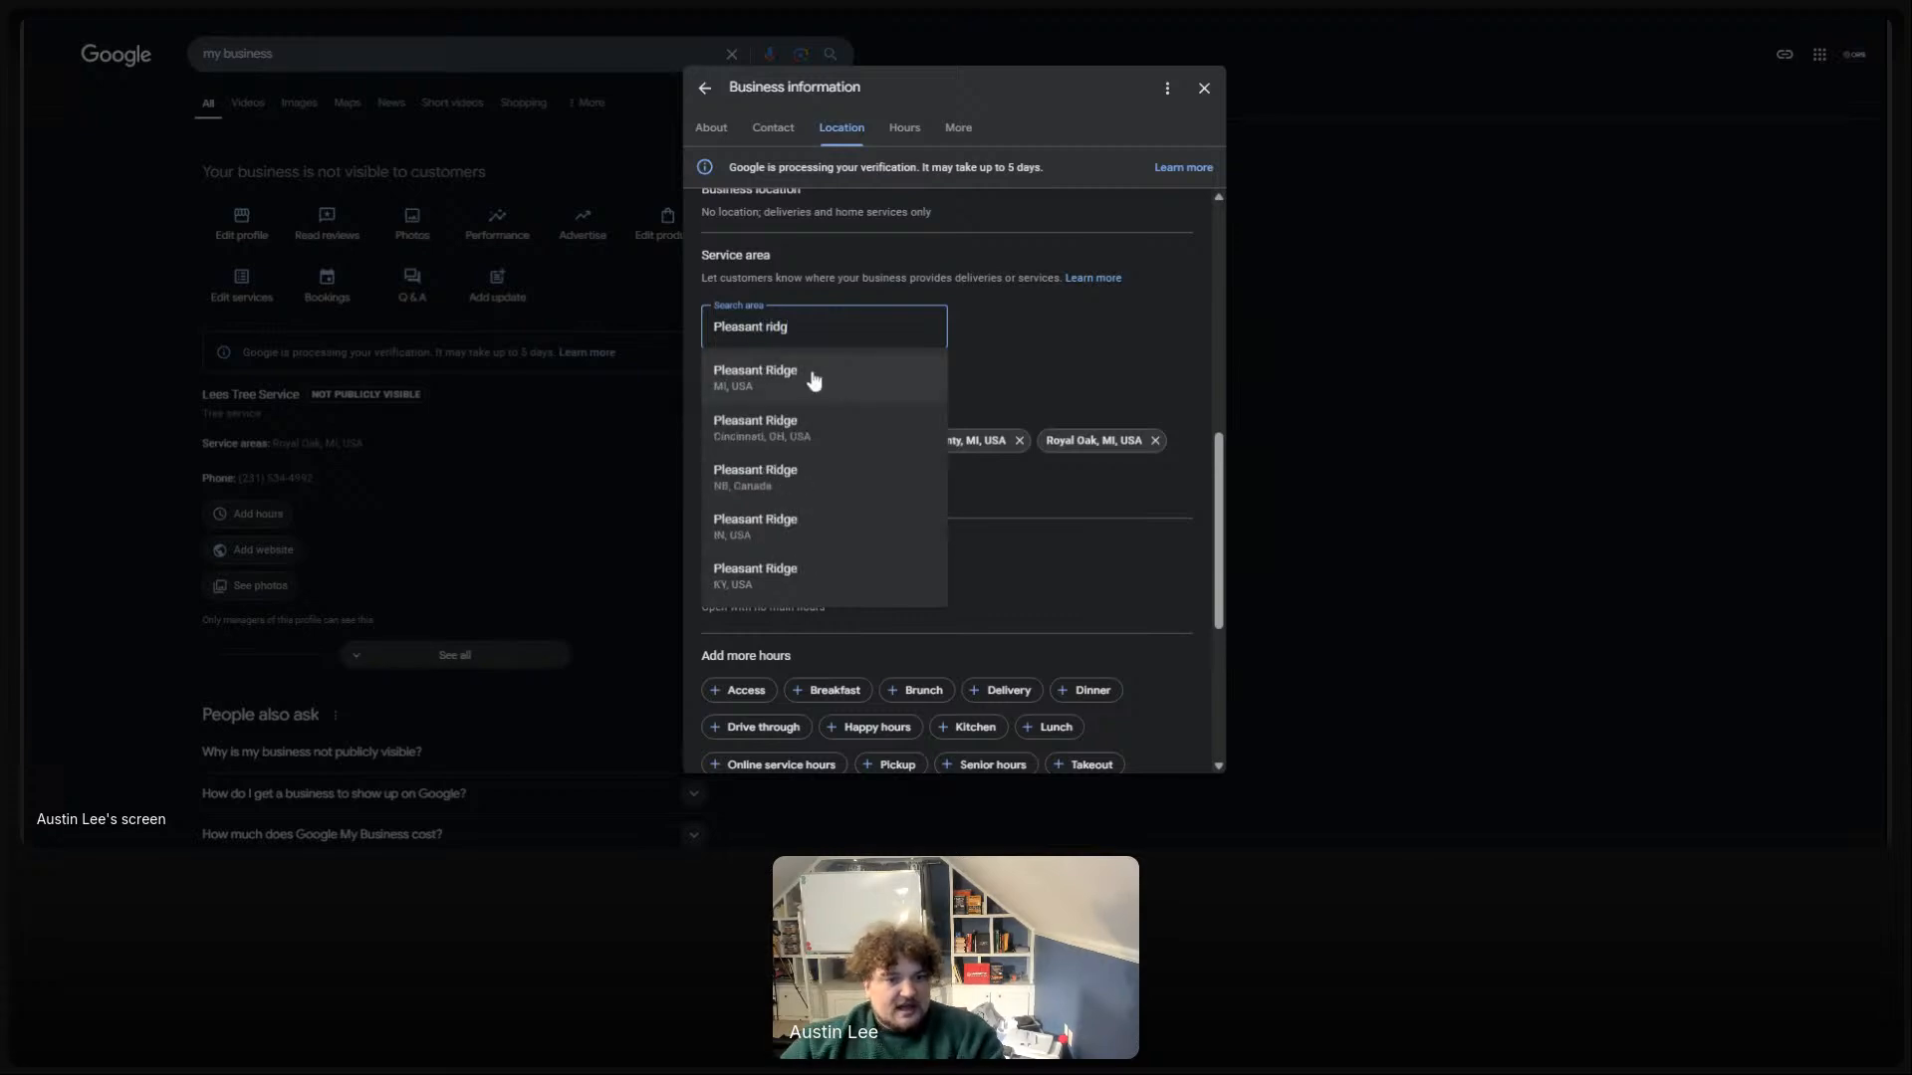
{"action": "left_click", "coordinate": [810, 375]}
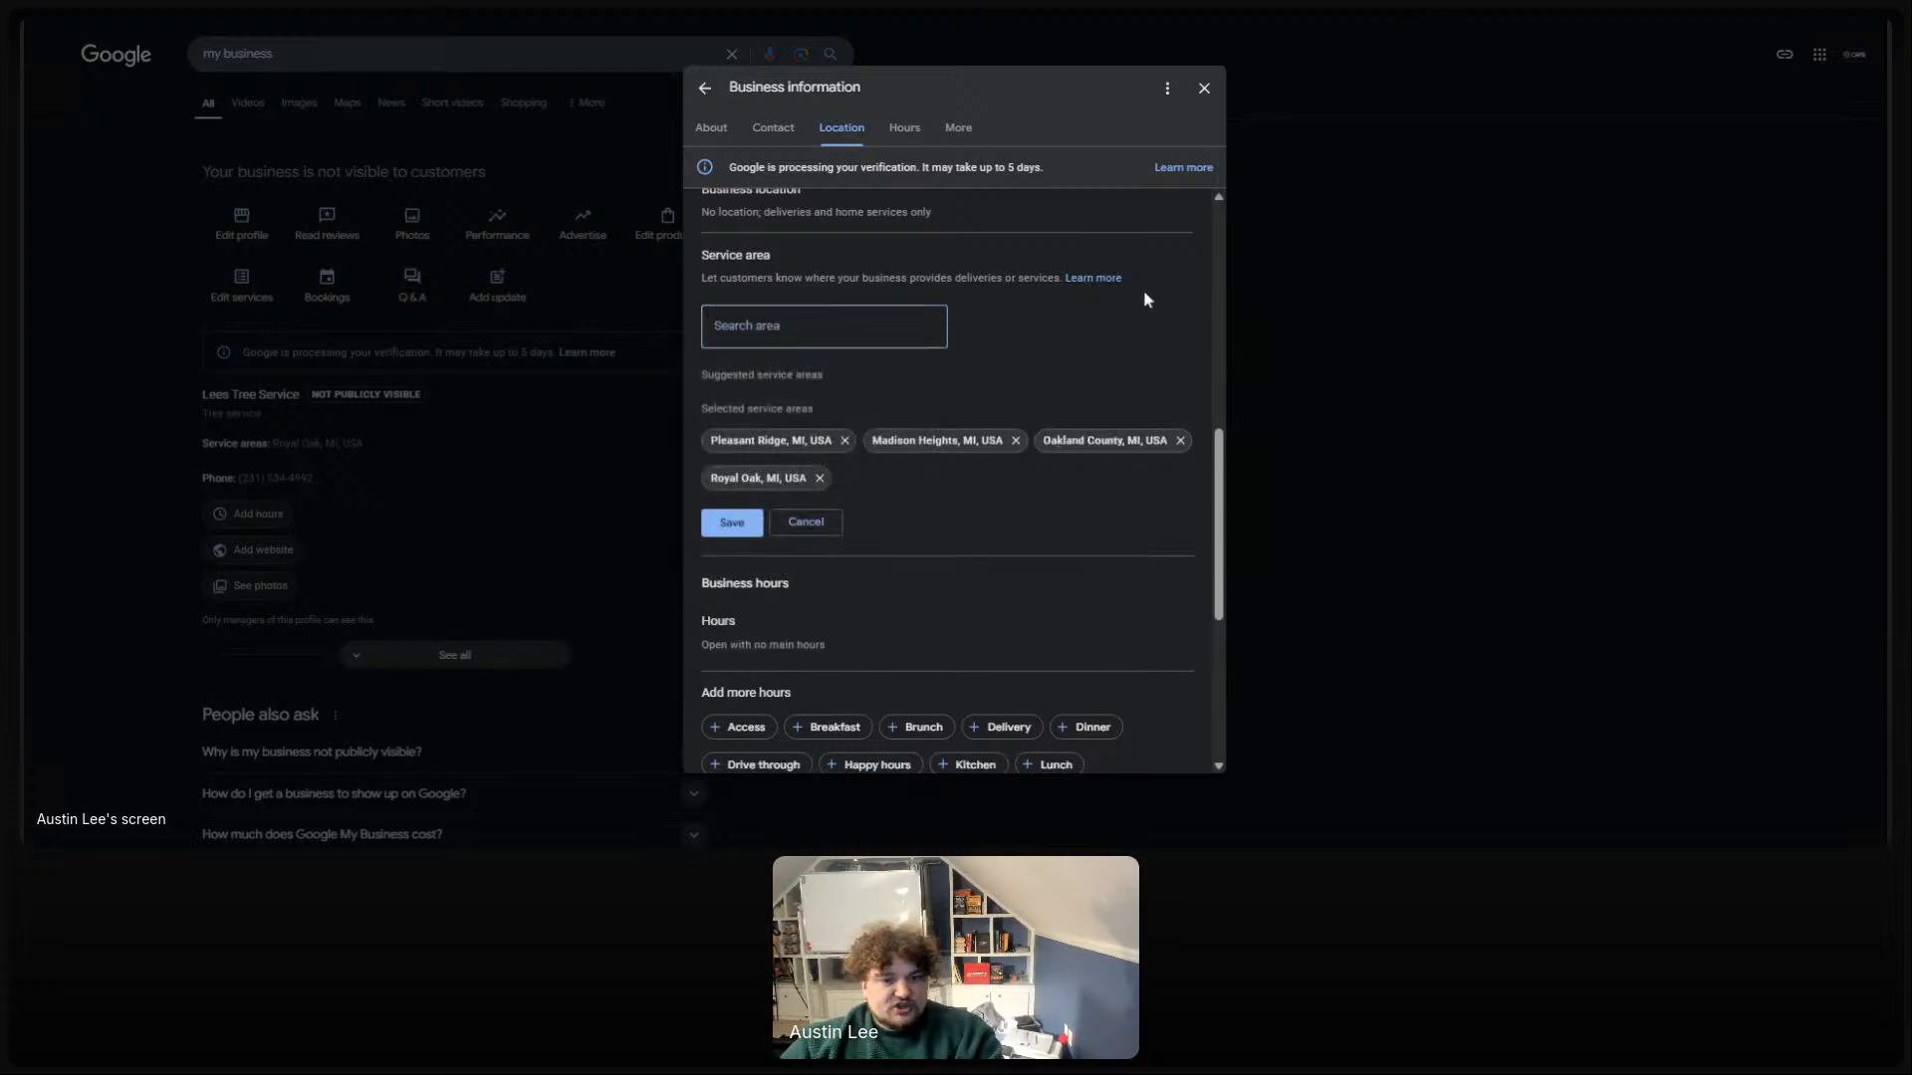
Search the service areas for Huntington Woods and add the one in MI, USA
{"action": "left_click", "coordinate": [774, 307]}
{"action": "type", "text": "hintin"}
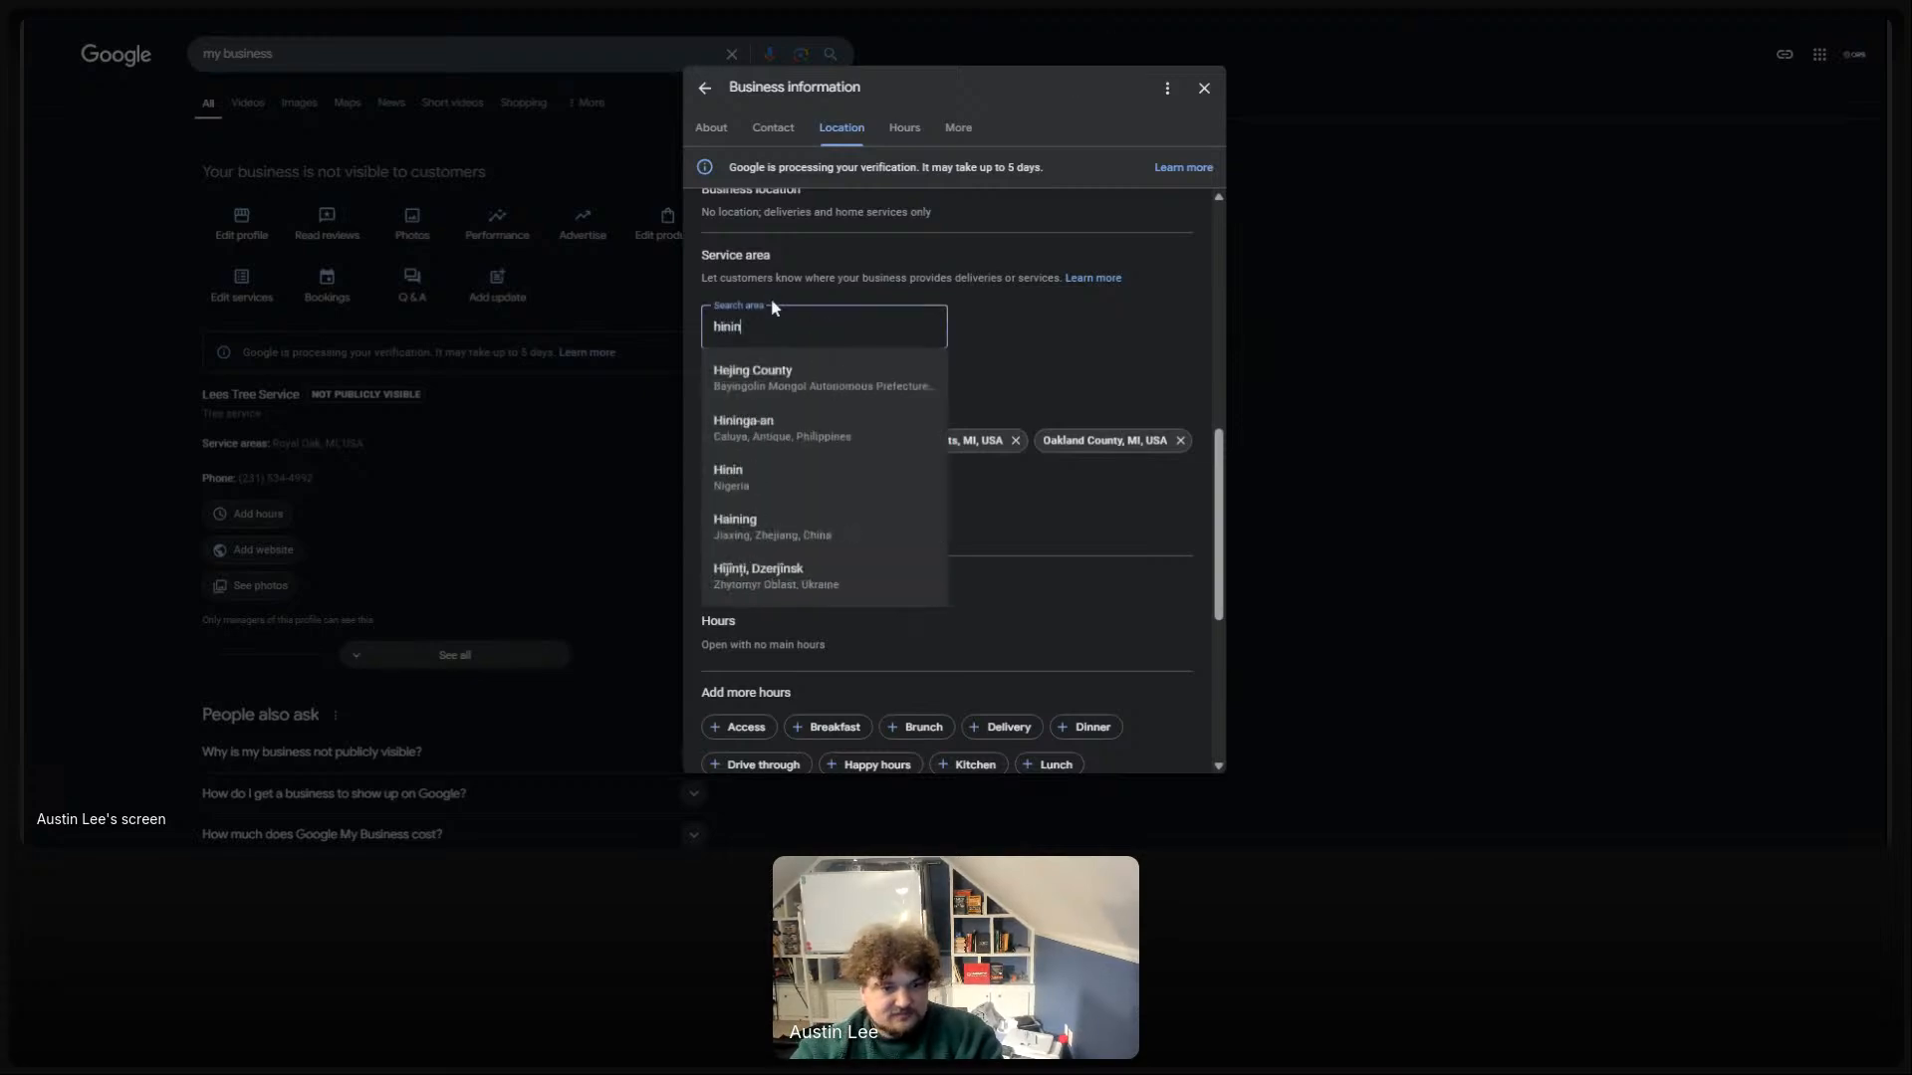
{"action": "key", "text": "BackSpace"}
{"action": "key", "text": "BackSpace"}
{"action": "key", "text": "BackSpace"}
{"action": "key", "text": "BackSpace"}
{"action": "key", "text": "BackSpace"}
{"action": "type", "text": "un"}
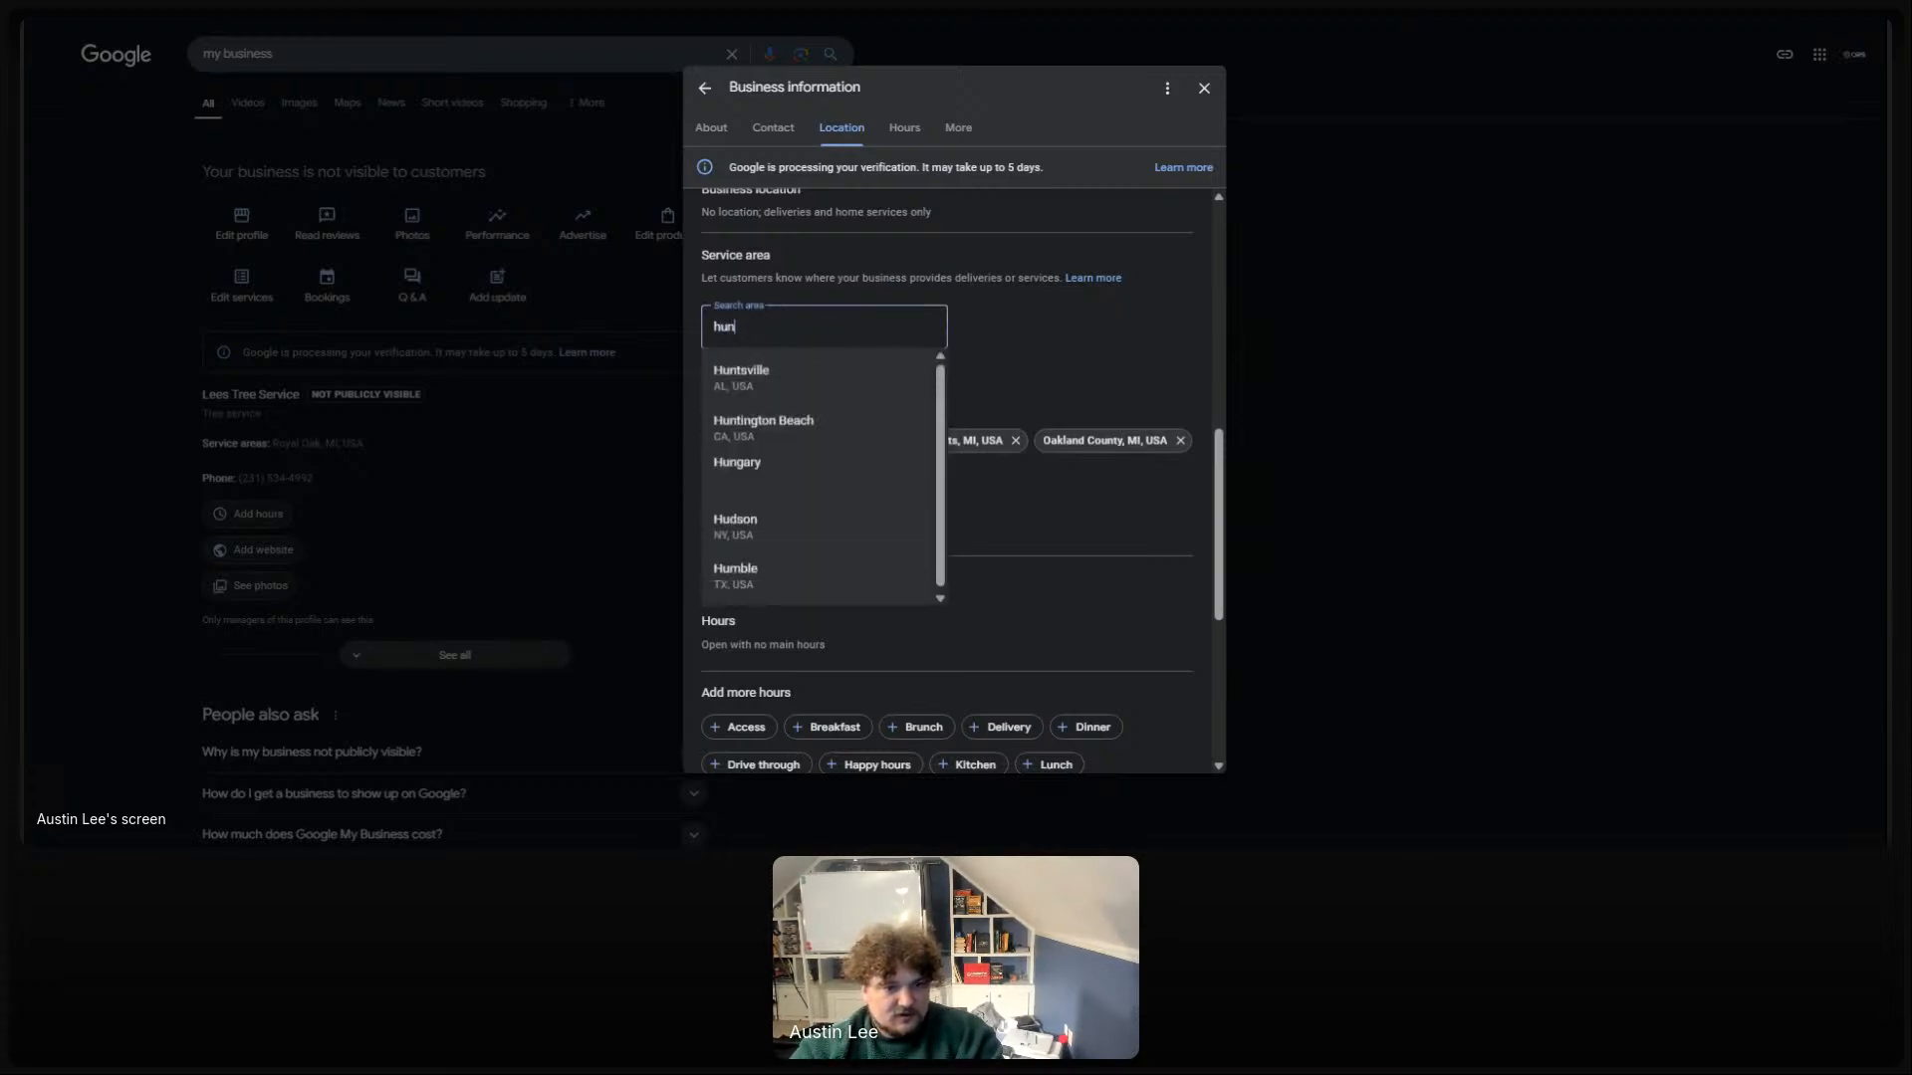
{"action": "type", "text": "ing"}
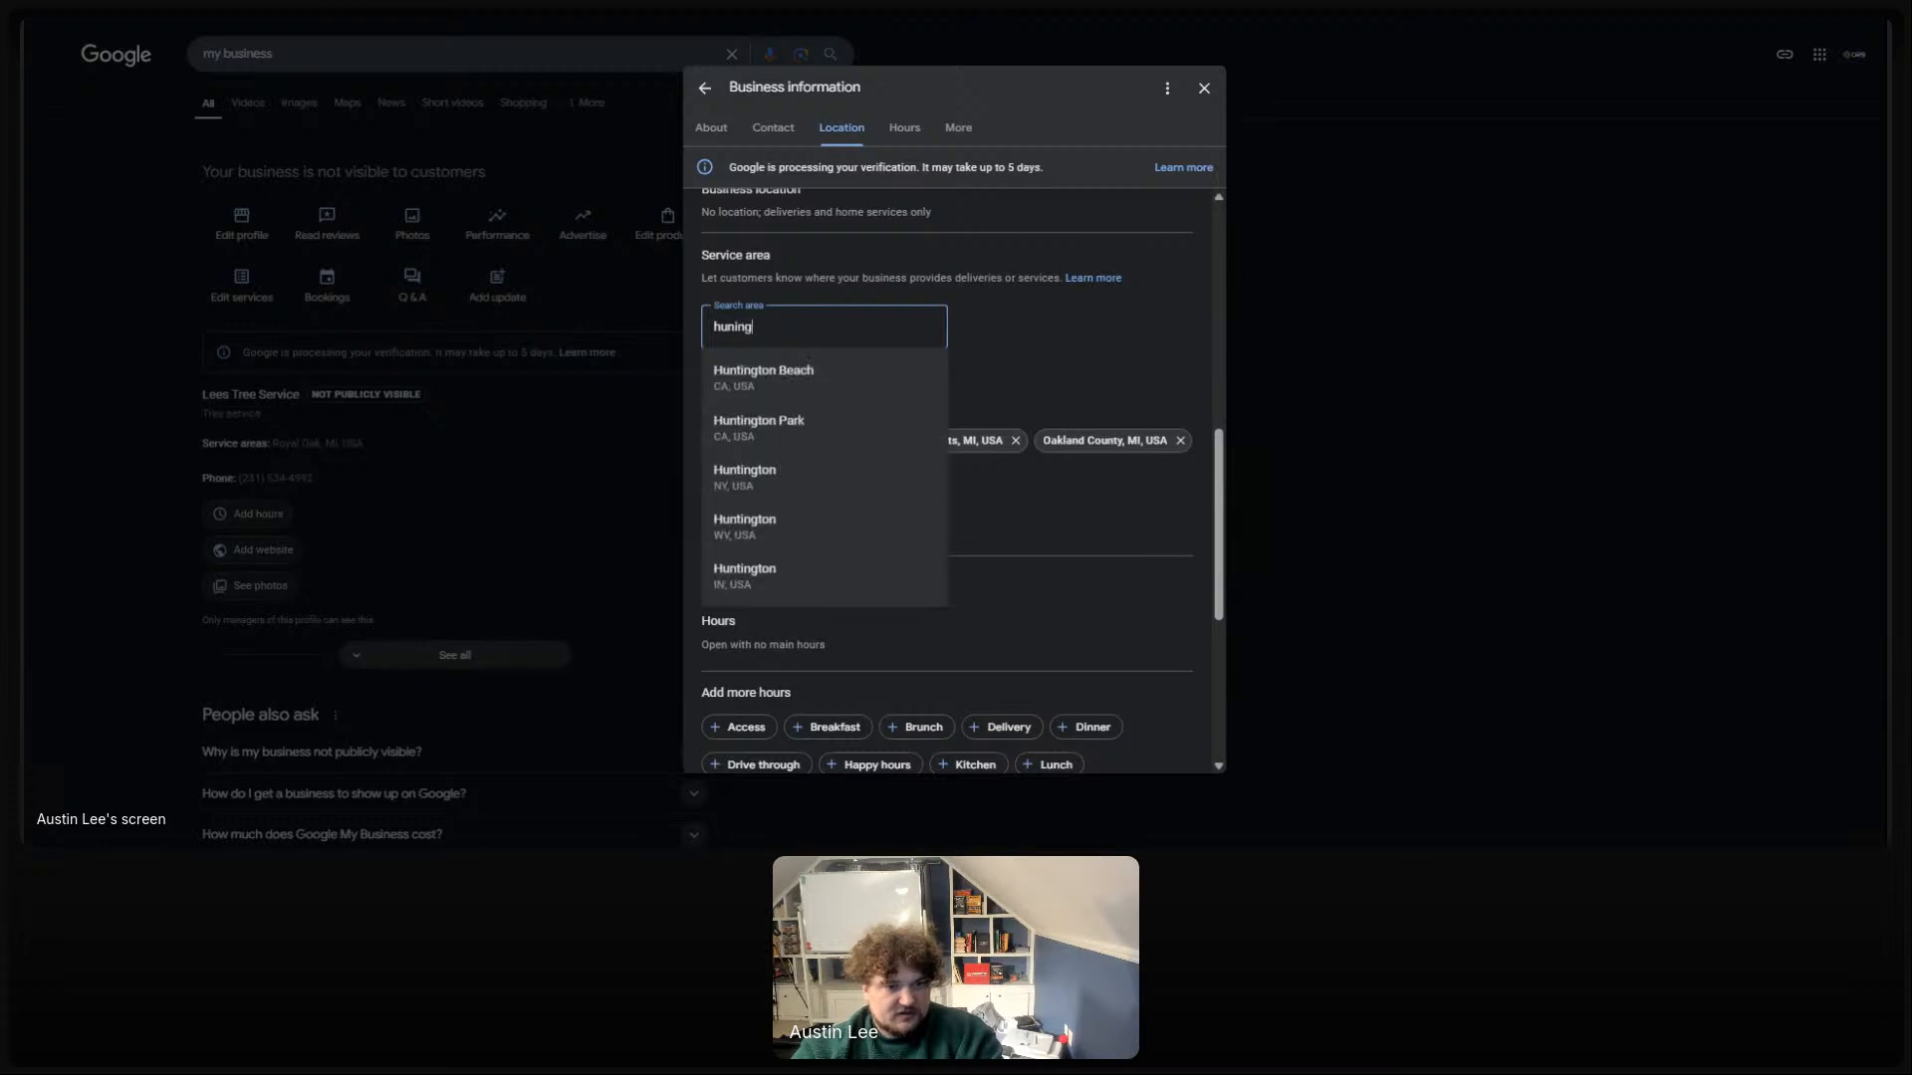
{"action": "type", "text": "t"}
{"action": "type", "text": "on"}
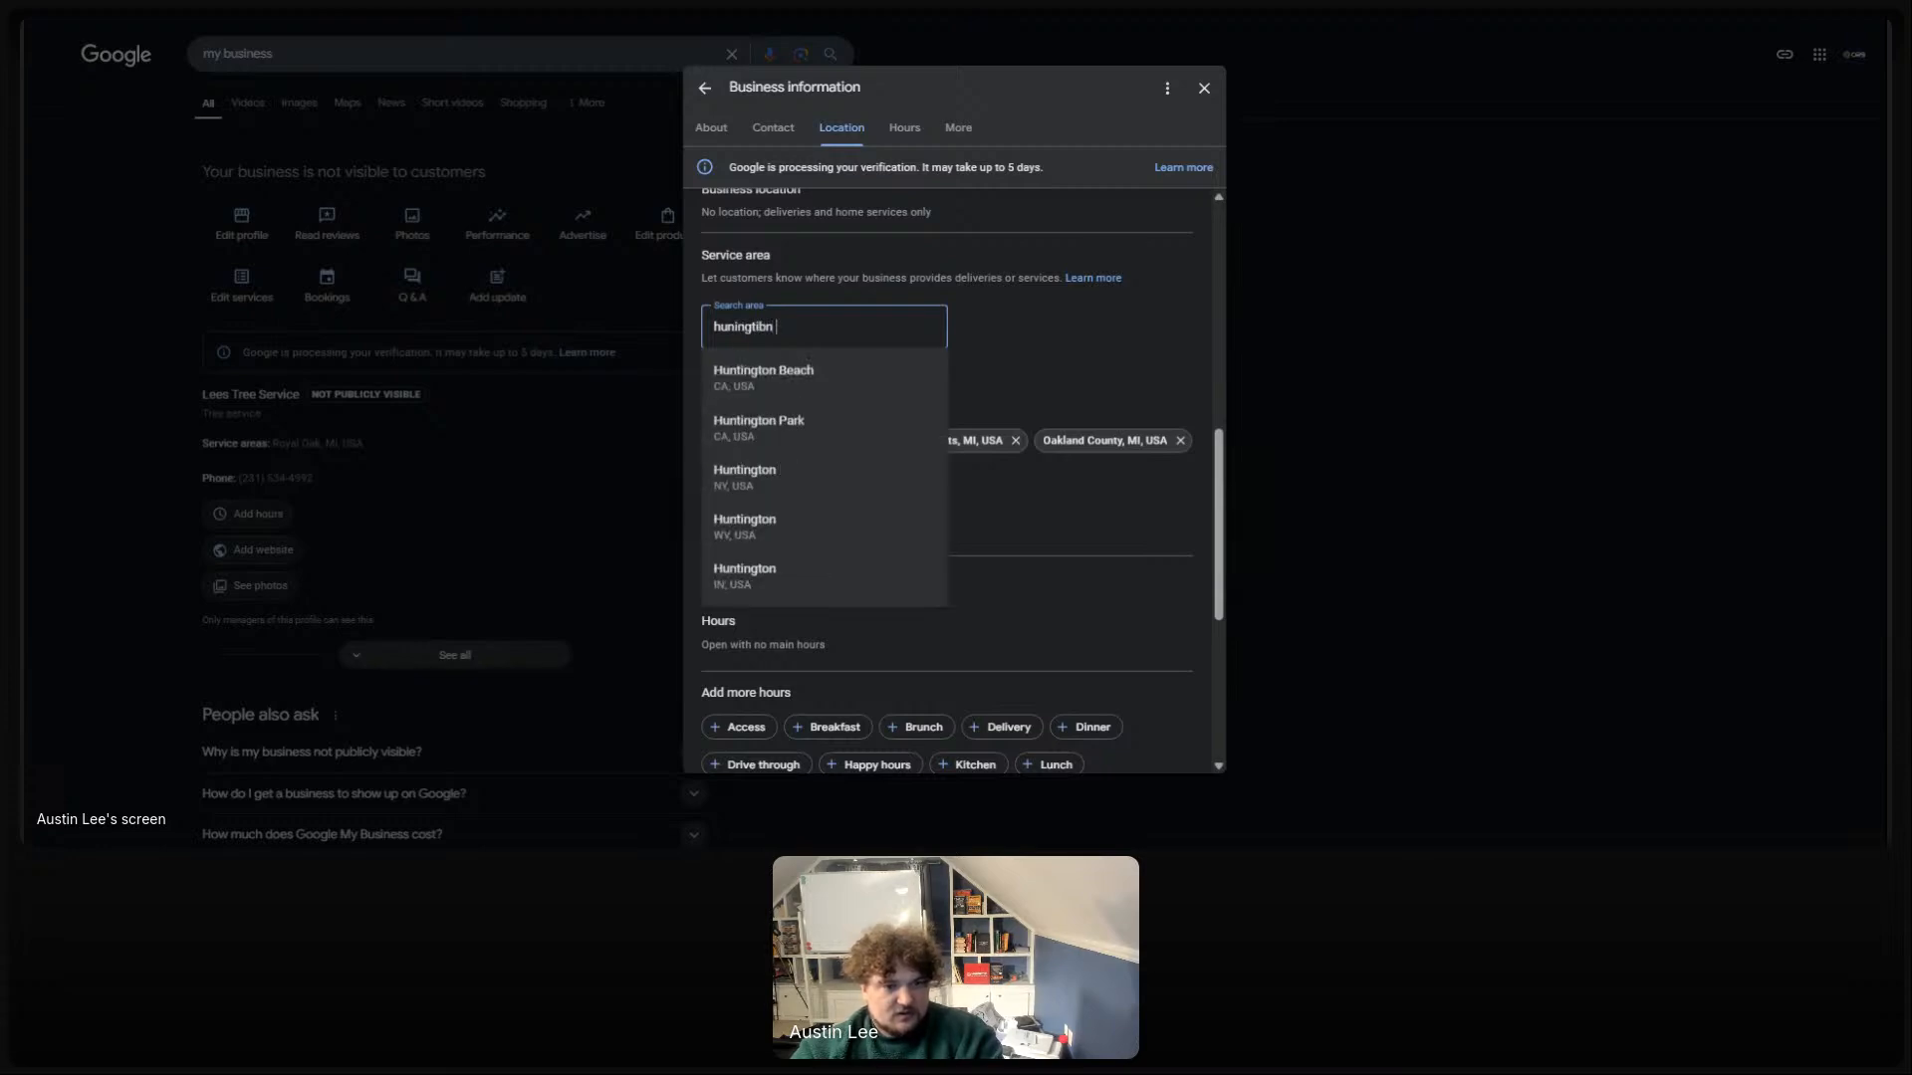
{"action": "type", "text": " woo"}
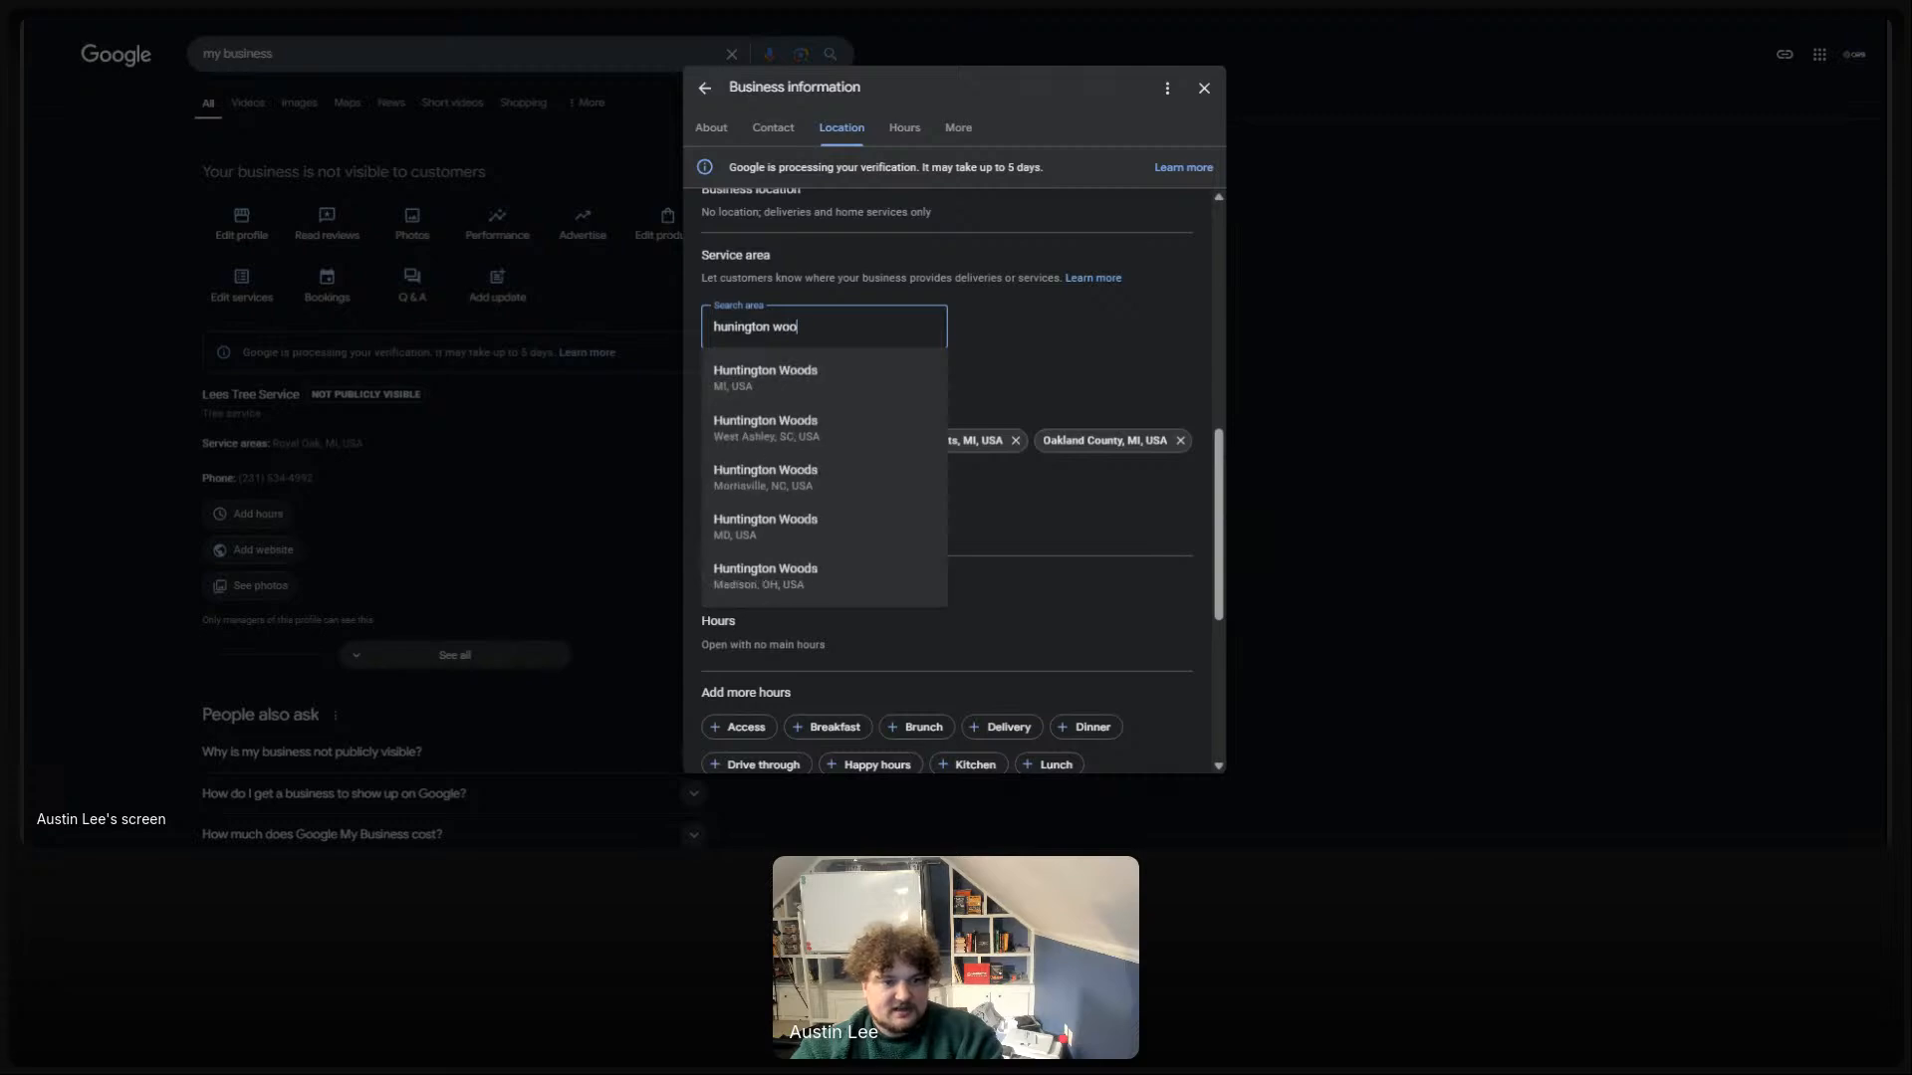
{"action": "left_click", "coordinate": [837, 370]}
{"action": "left_click", "coordinate": [1137, 309]}
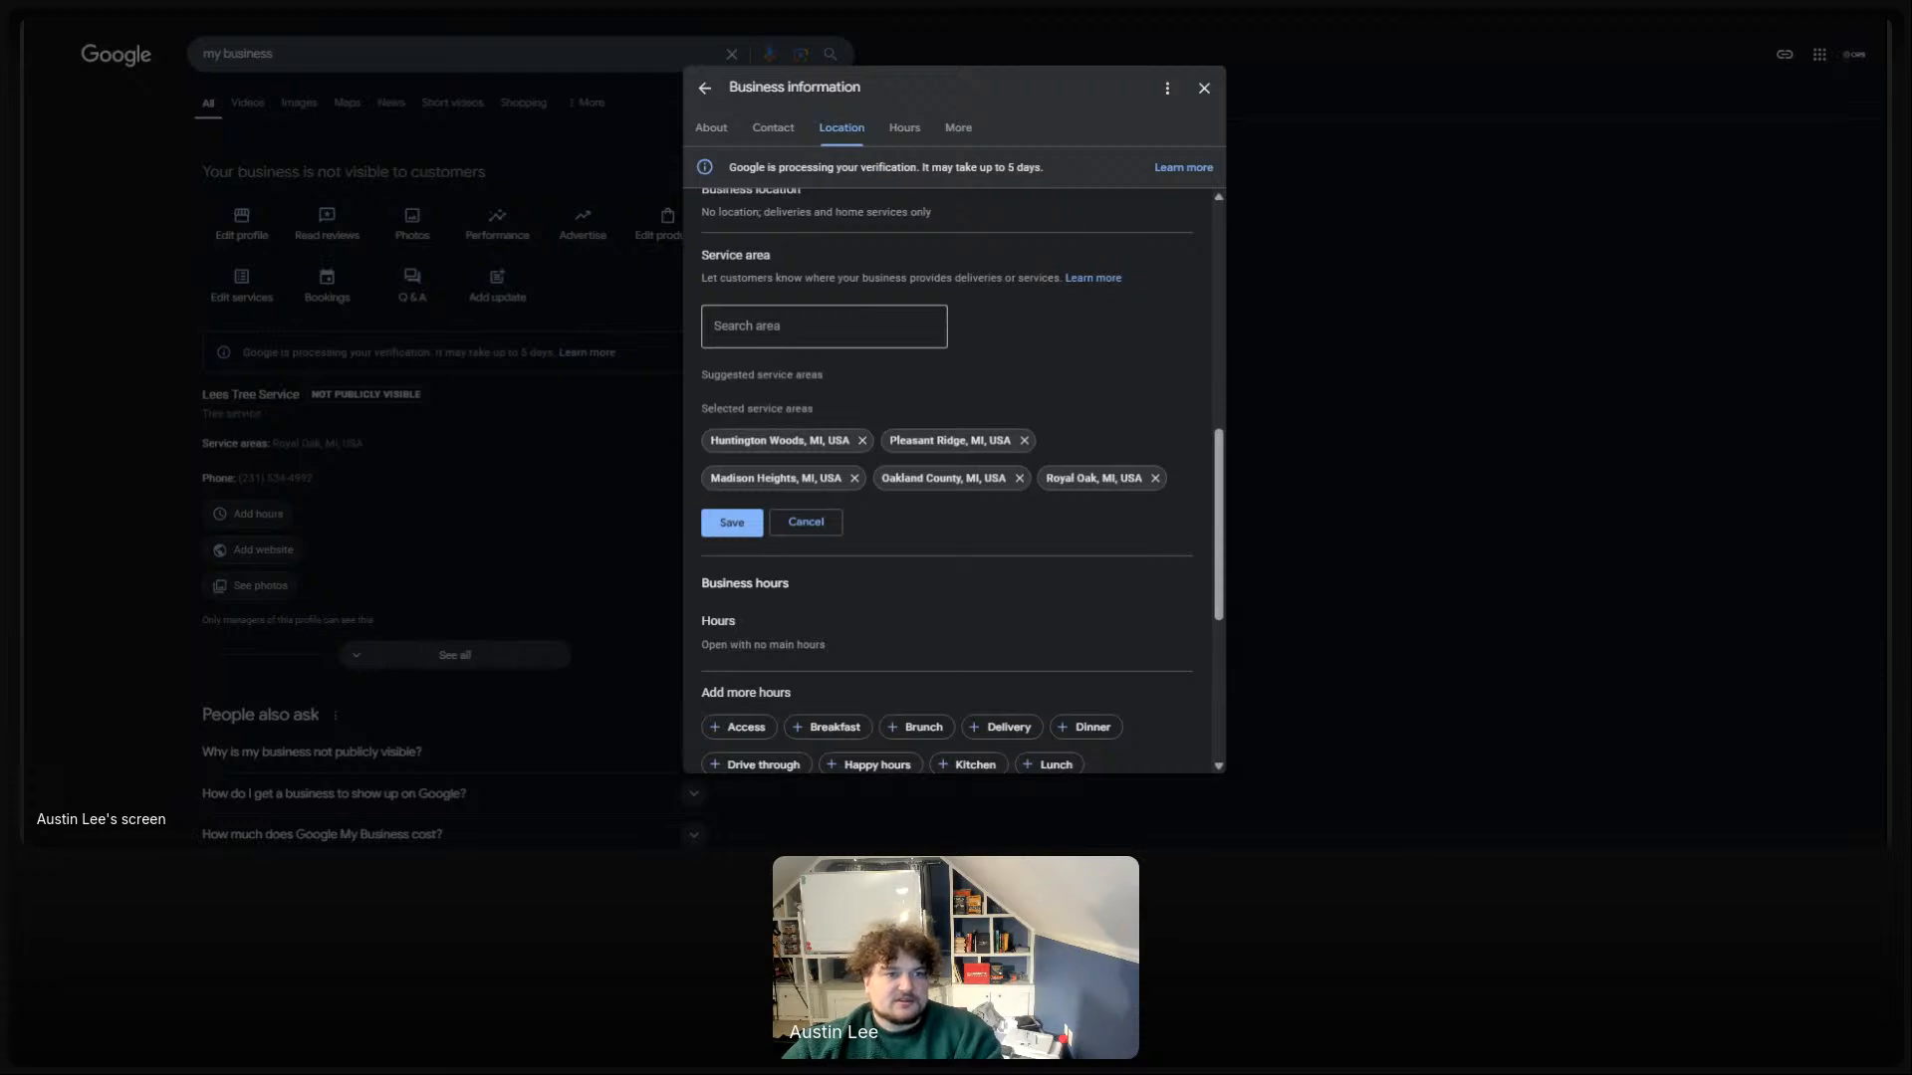
Add Berkley, MI, USA and Oak Park, MI, USA to the selected service areas
{"action": "left_click", "coordinate": [804, 325]}
{"action": "type", "text": "berkley"}
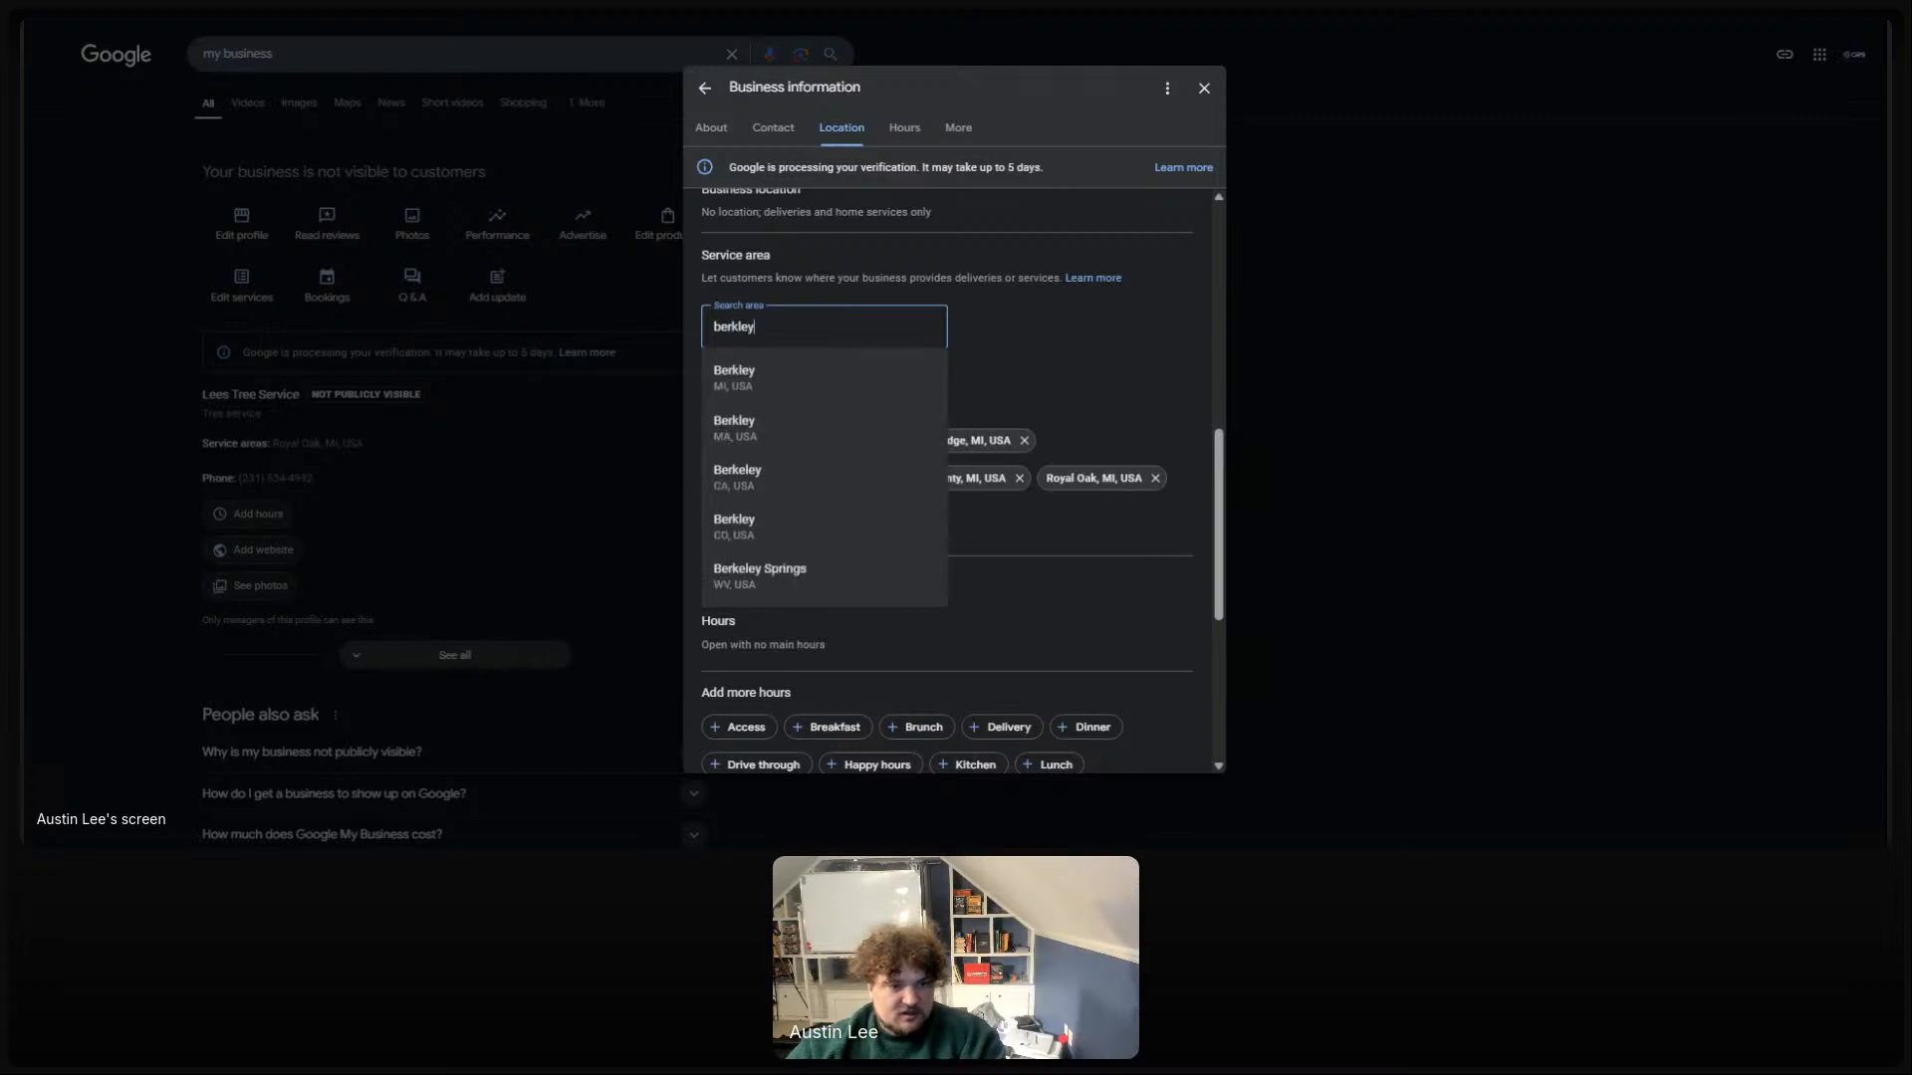
{"action": "left_click", "coordinate": [796, 376]}
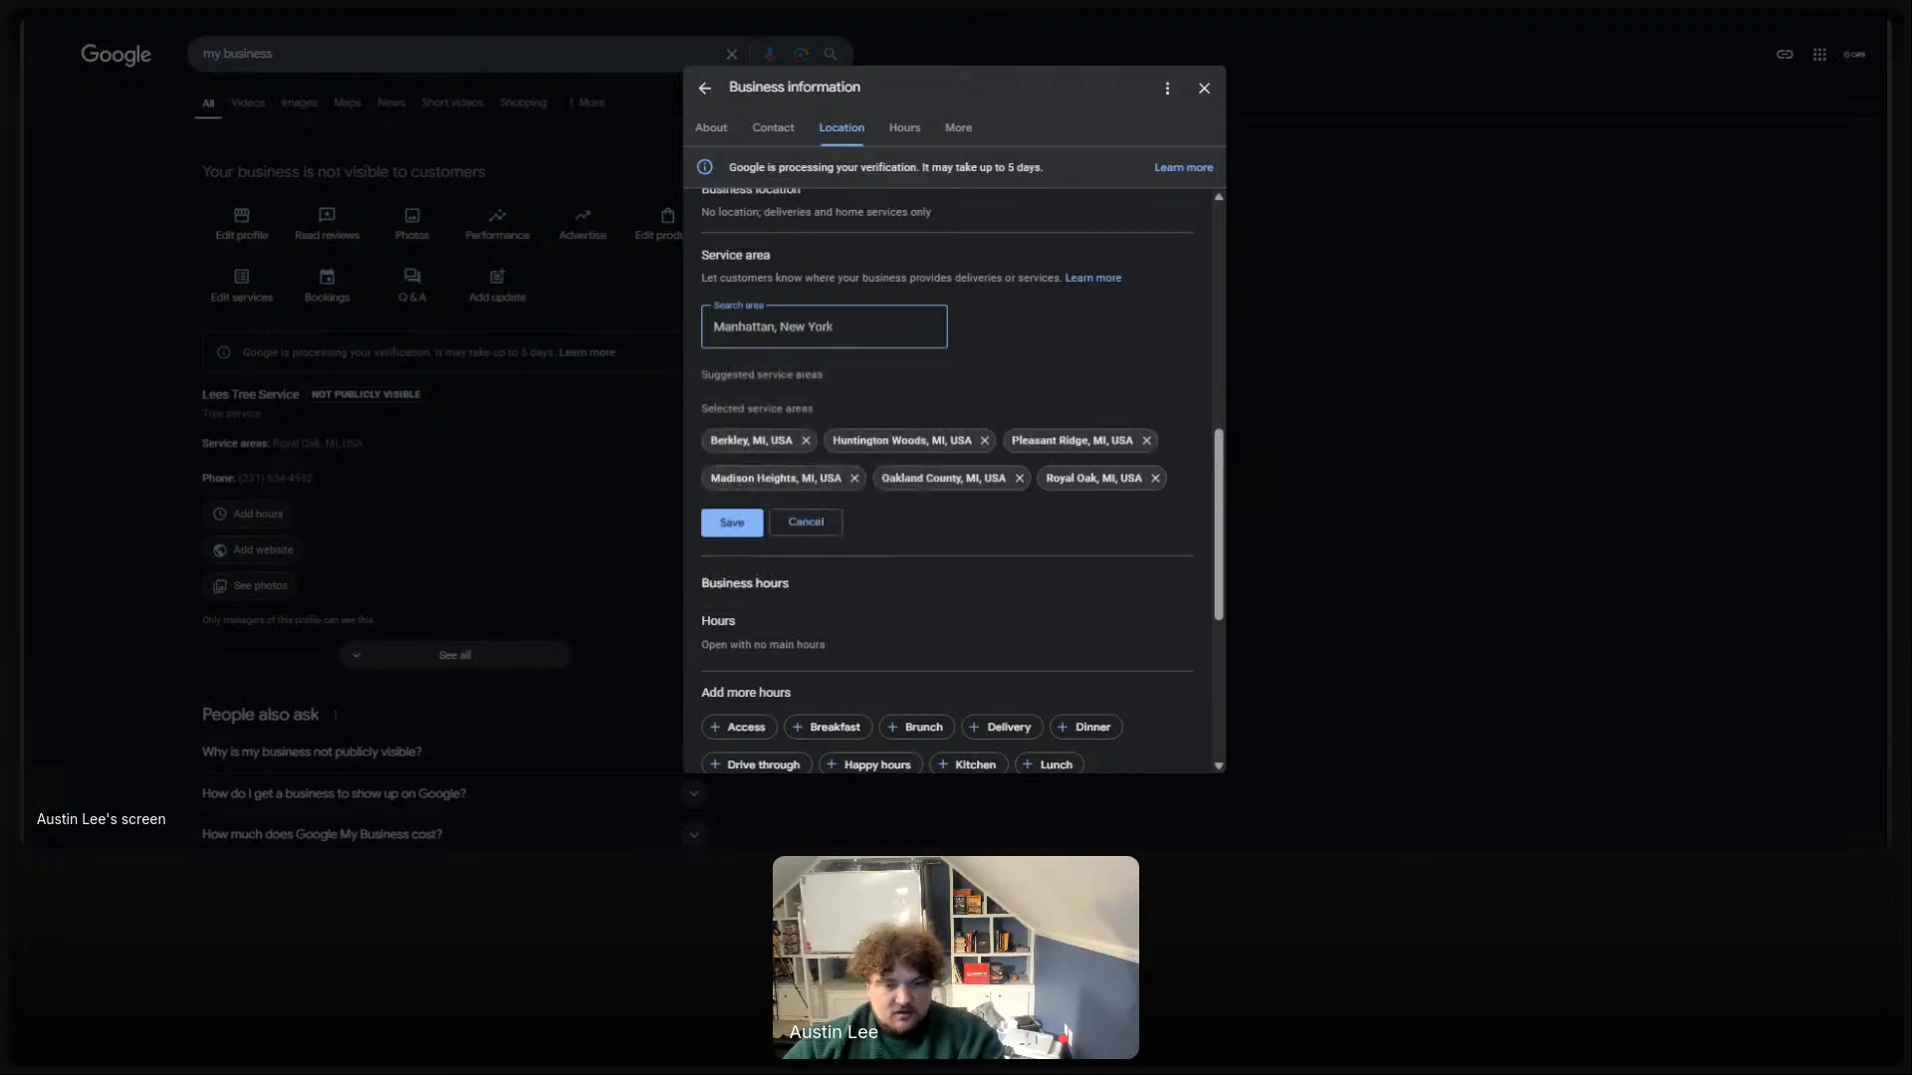
{"action": "type", "text": "oak park"}
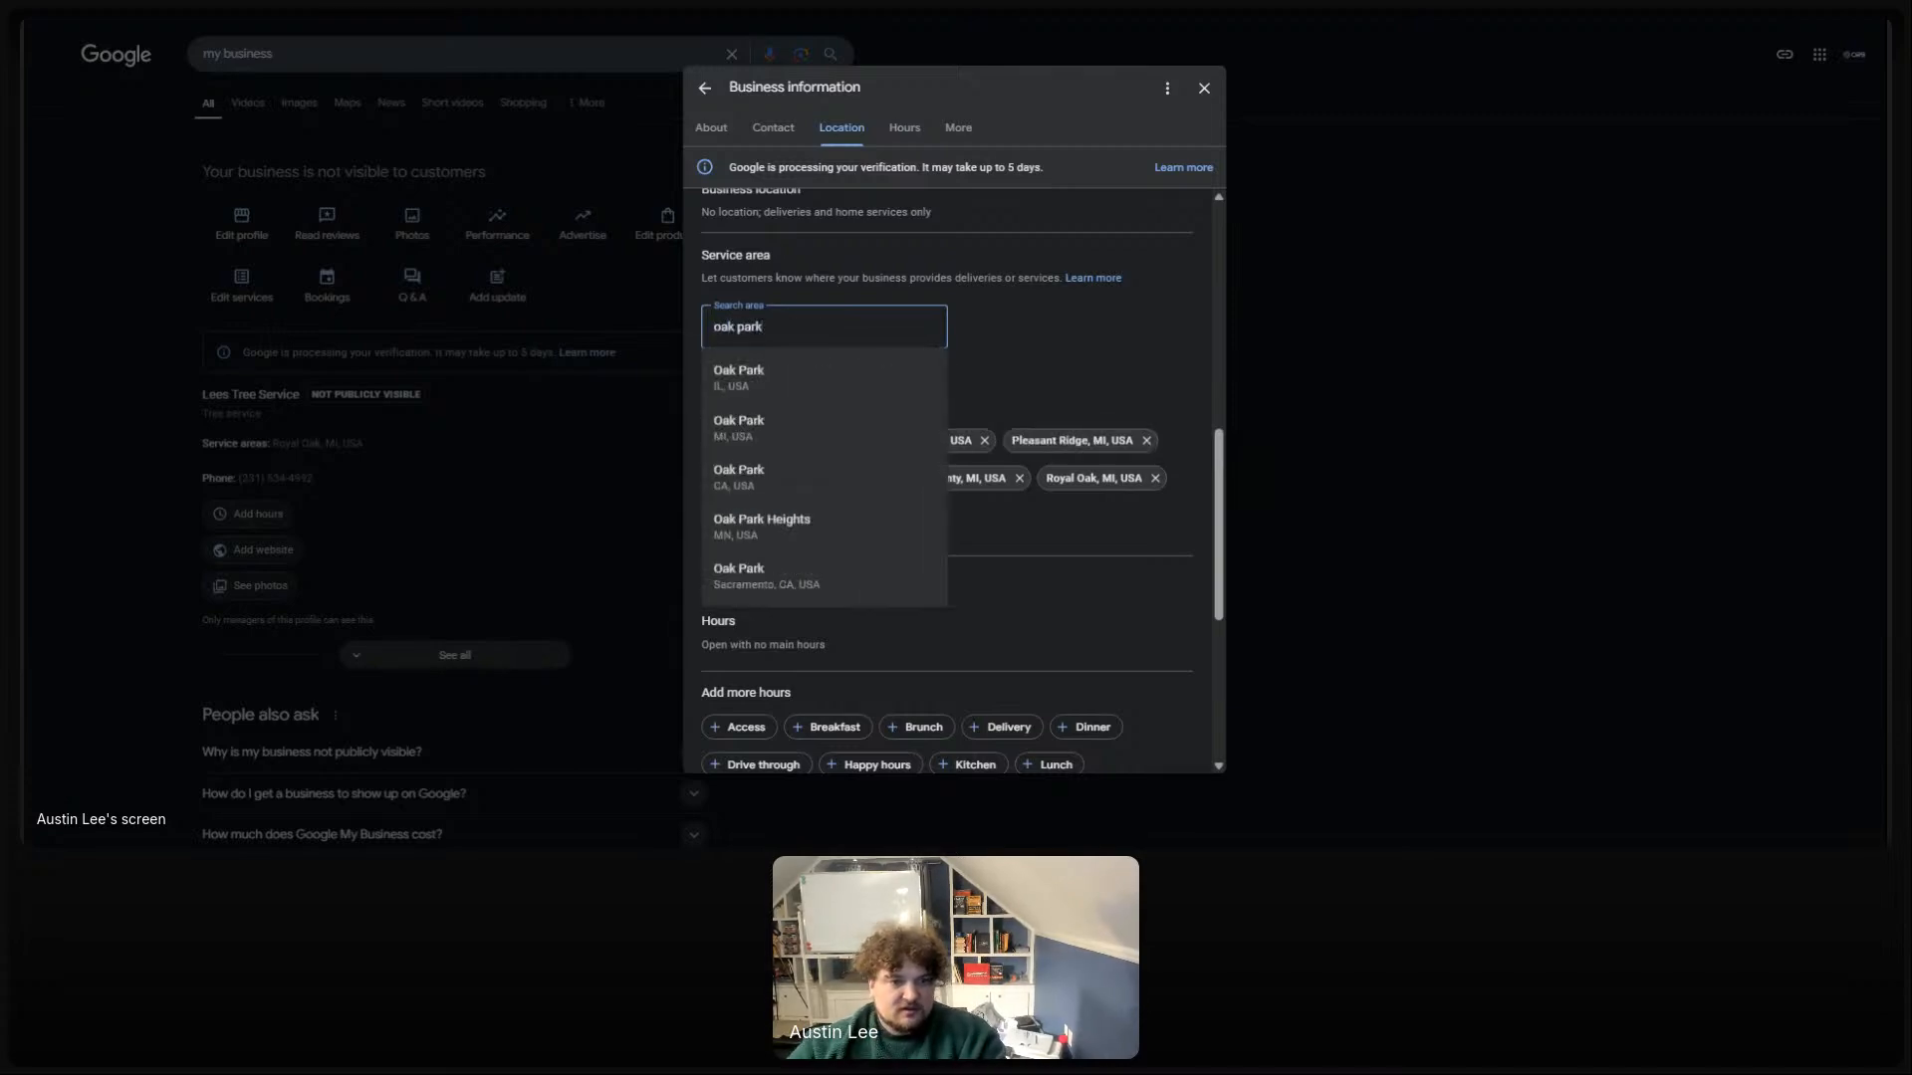
{"action": "left_click", "coordinate": [737, 426]}
Find Hazel Park, MI, USA and add it to the selected service areas
{"action": "type", "text": "haz"}
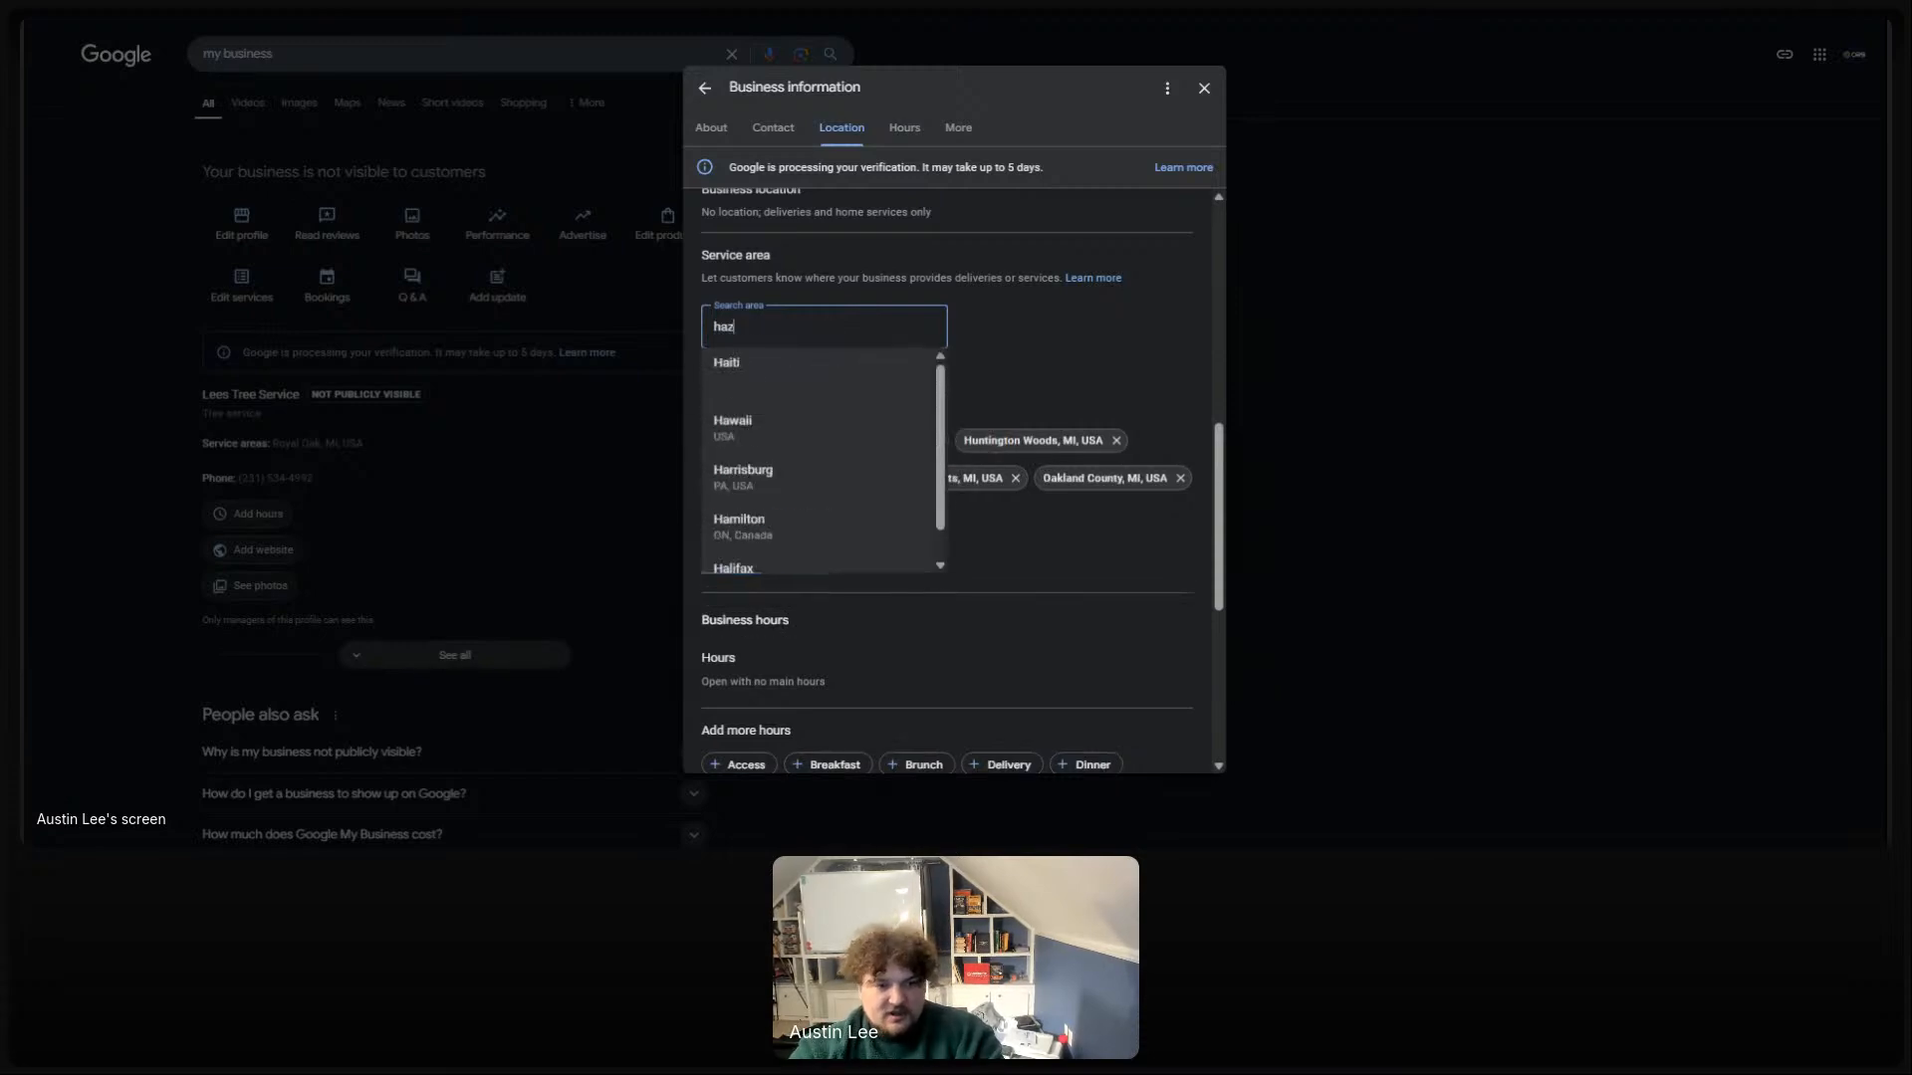
{"action": "type", "text": "el park"}
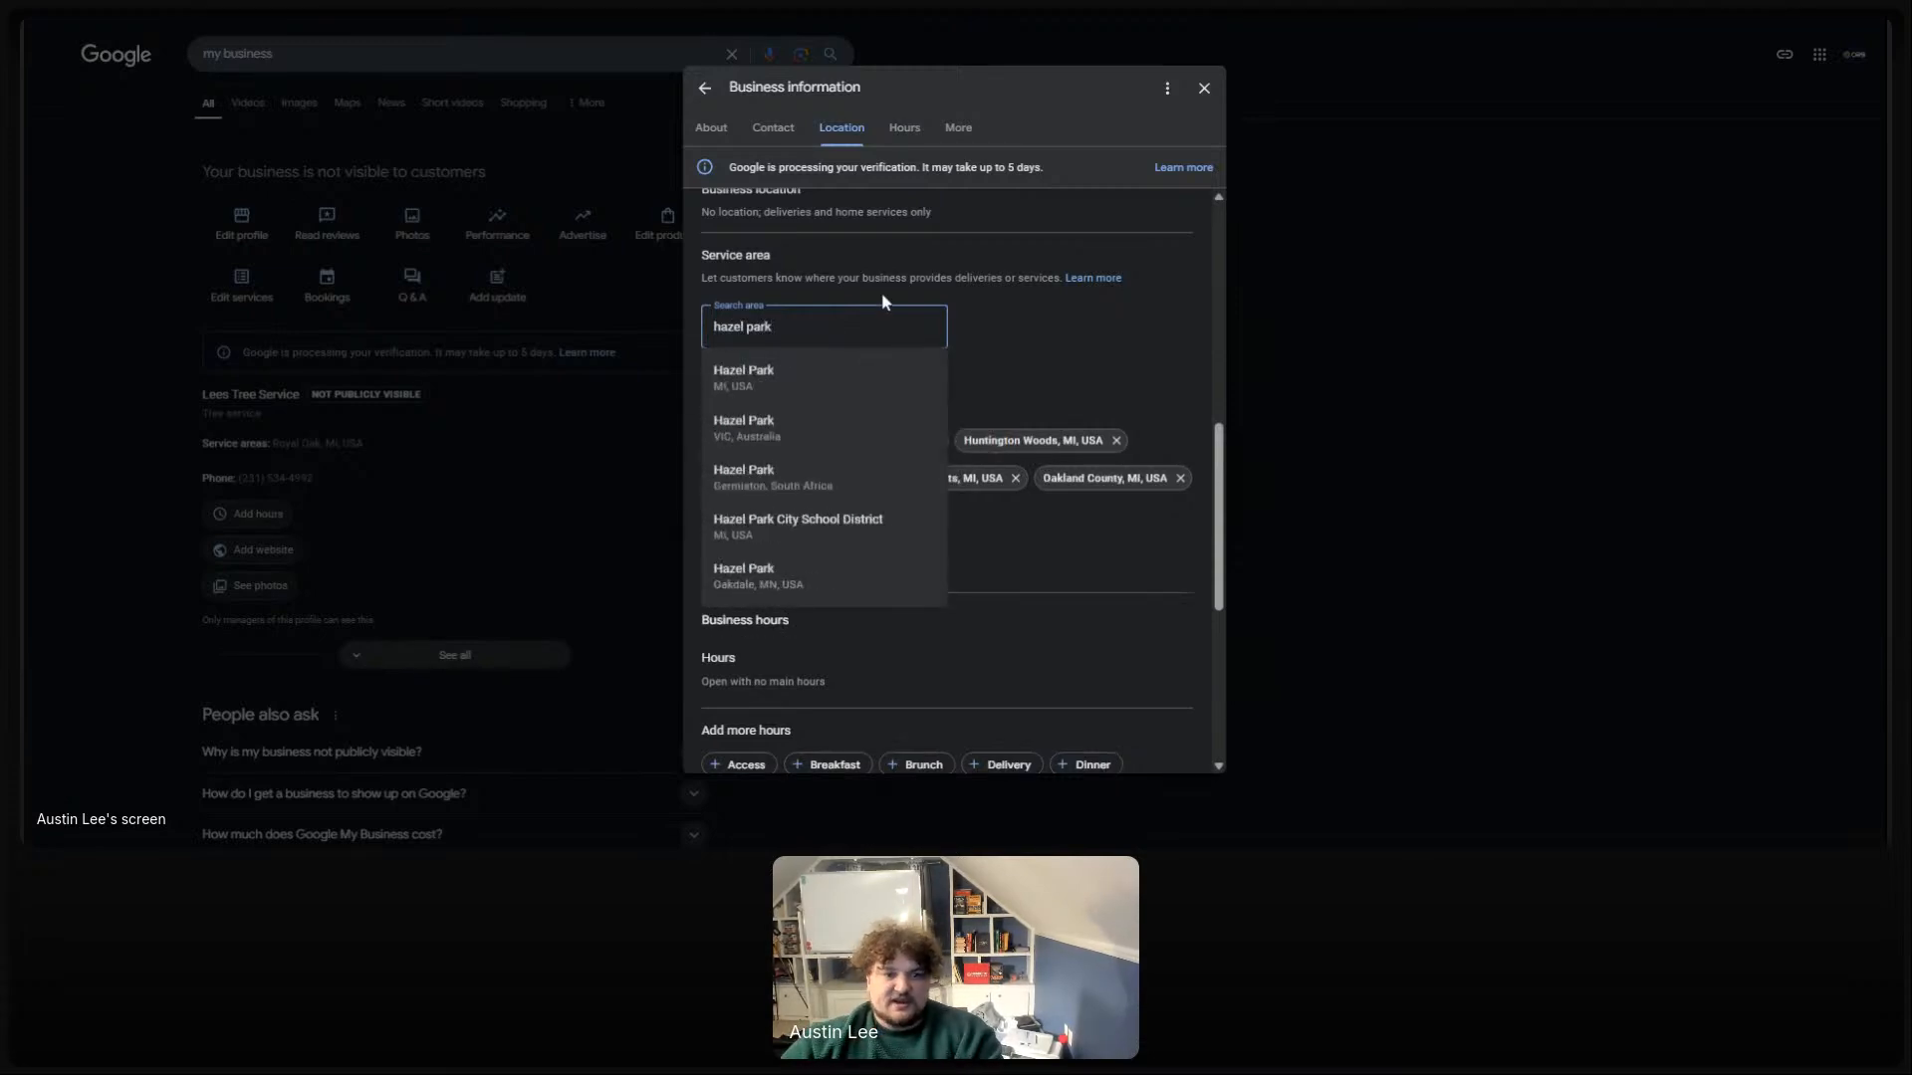
{"action": "left_click", "coordinate": [796, 380]}
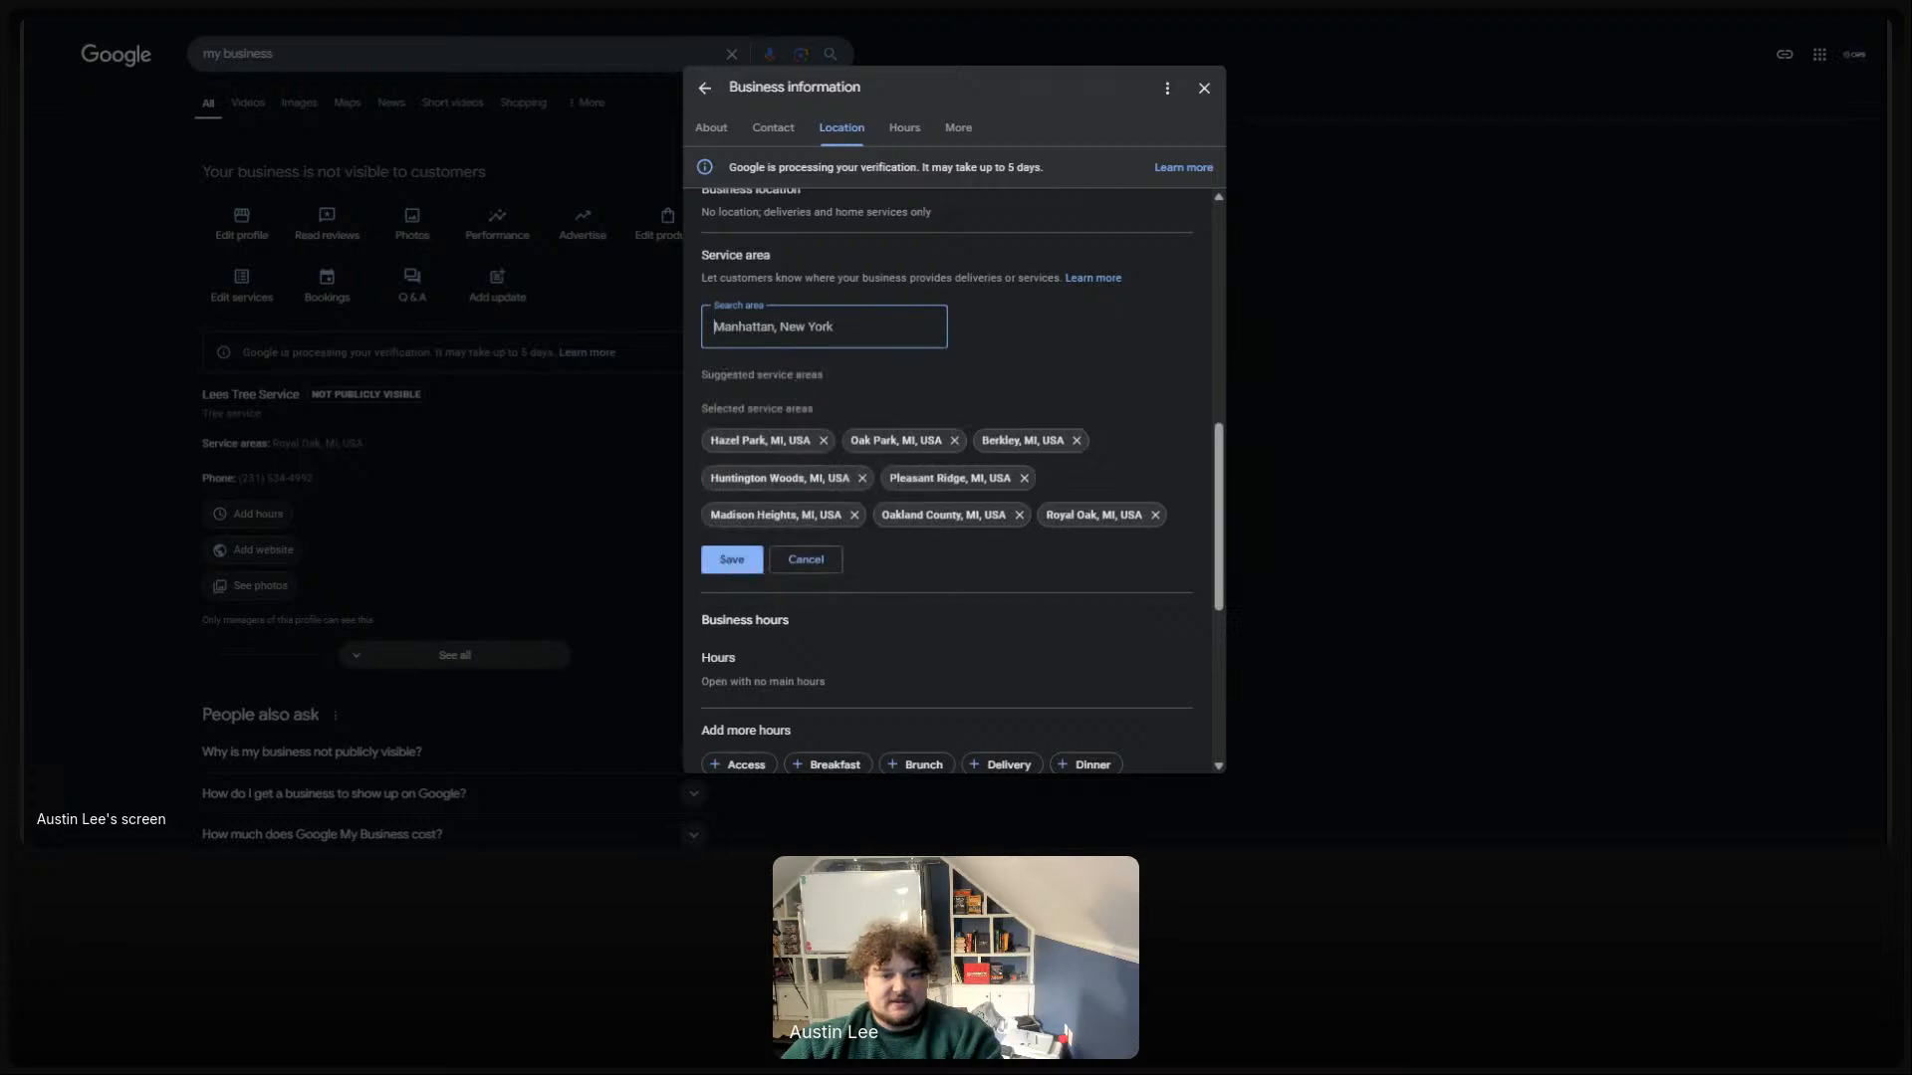